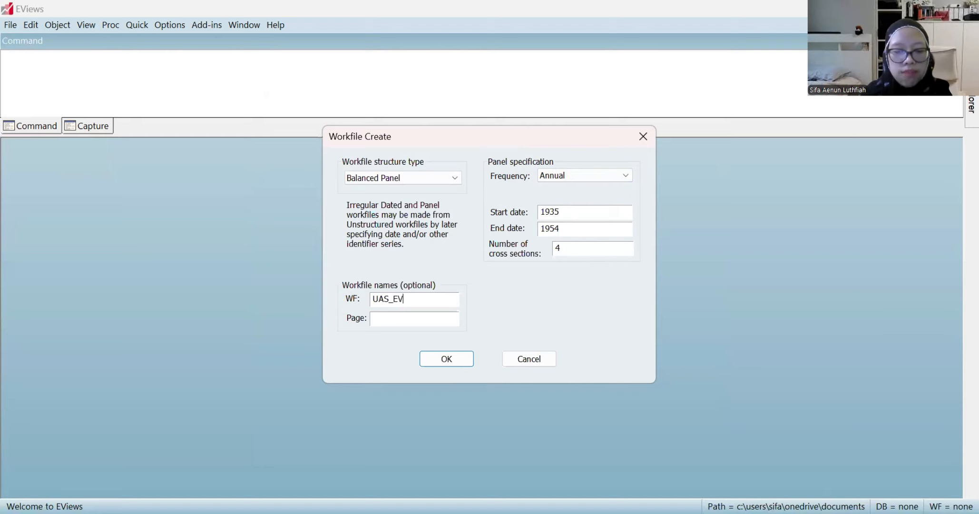
Complete the workfile name UAS_EVIEWS_ with the author's first name and create the annual balanced panel, 1935 to 1954 with 4 cross sections
type("_SIFA")
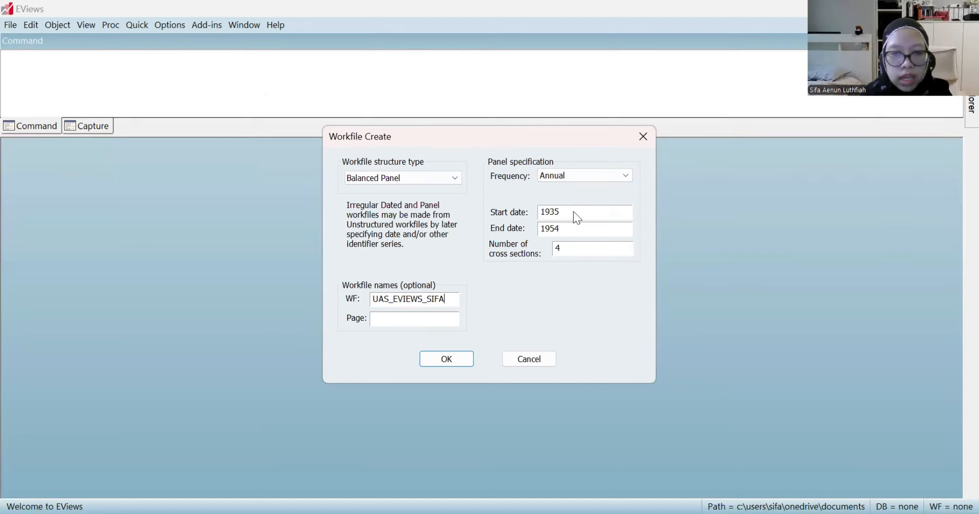
key("Return")
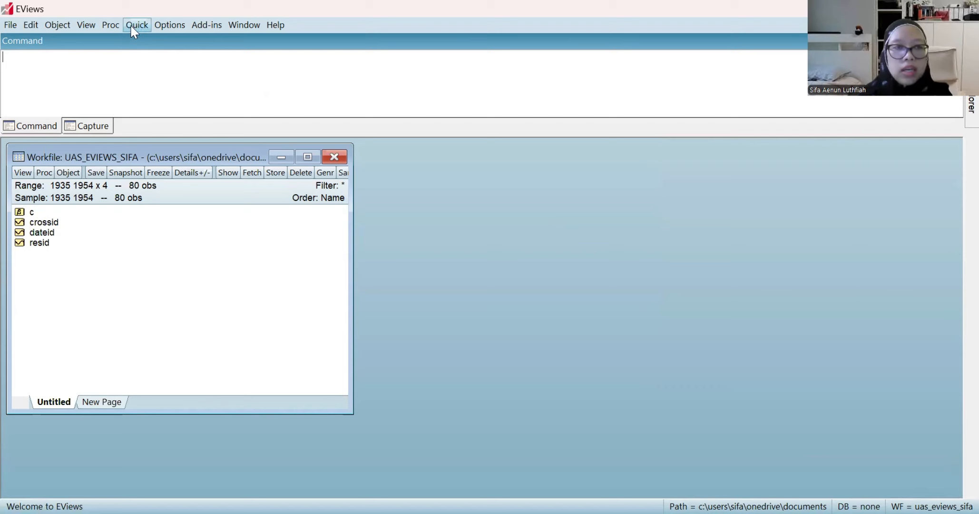
Open an empty group for editing series and move its window beside the workfile's object list
left_click(135, 24)
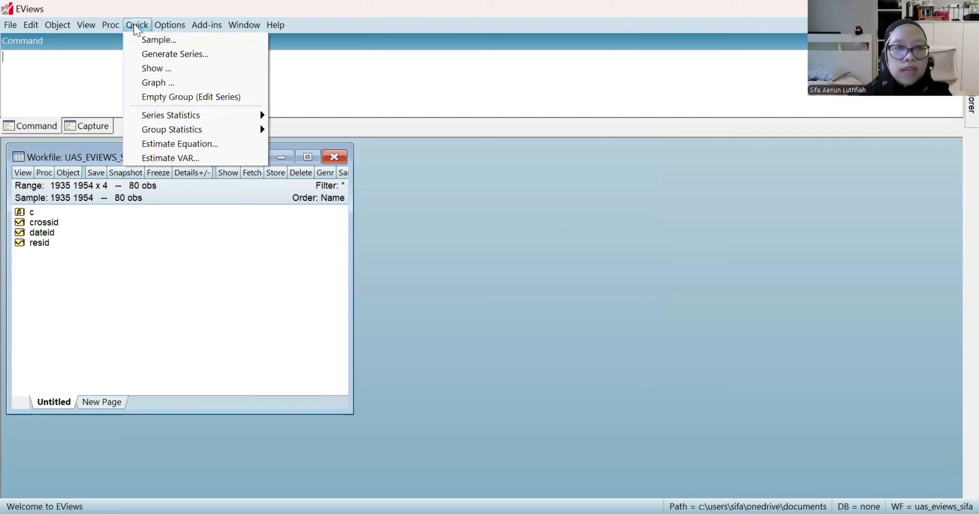
left_click(174, 97)
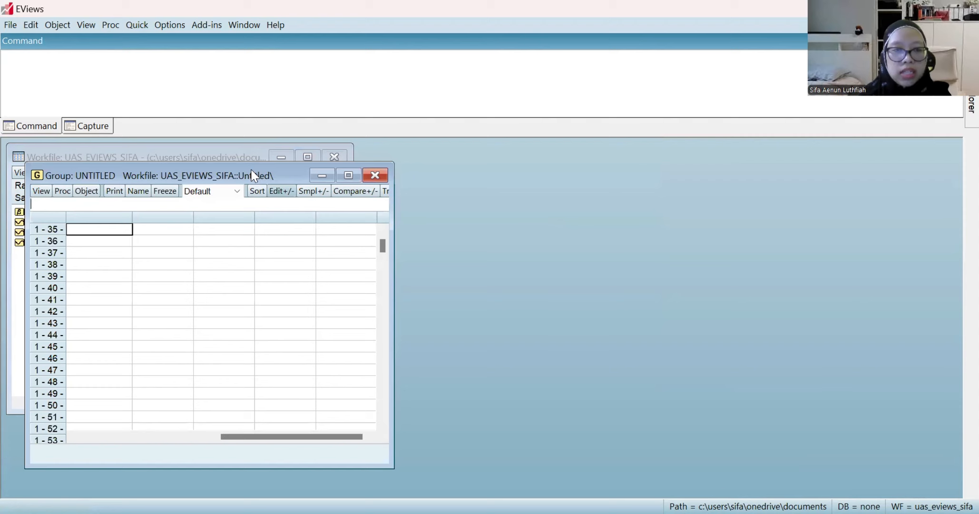
left_click_drag(254, 176, 395, 144)
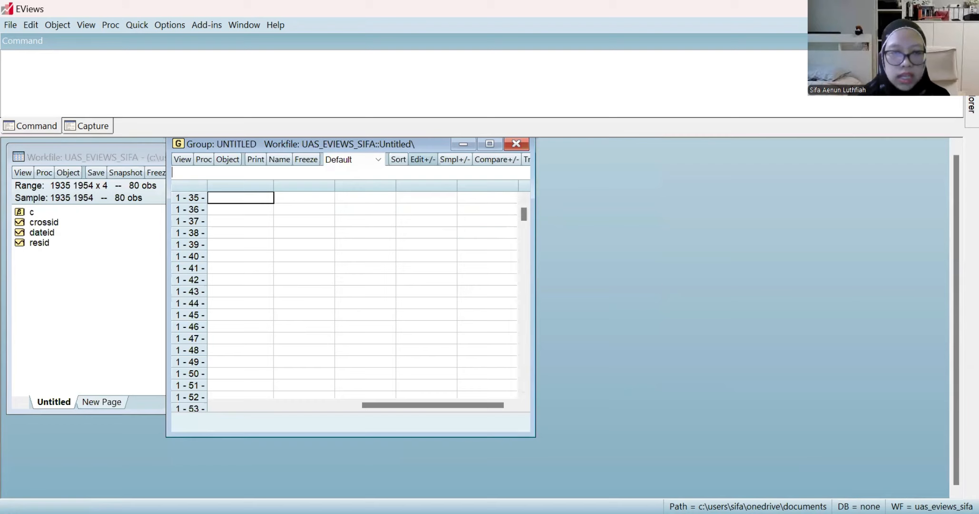
Add an alpha series named INV as the group's first column and paste the copied INV data from 1935 down
key("alt+Tab")
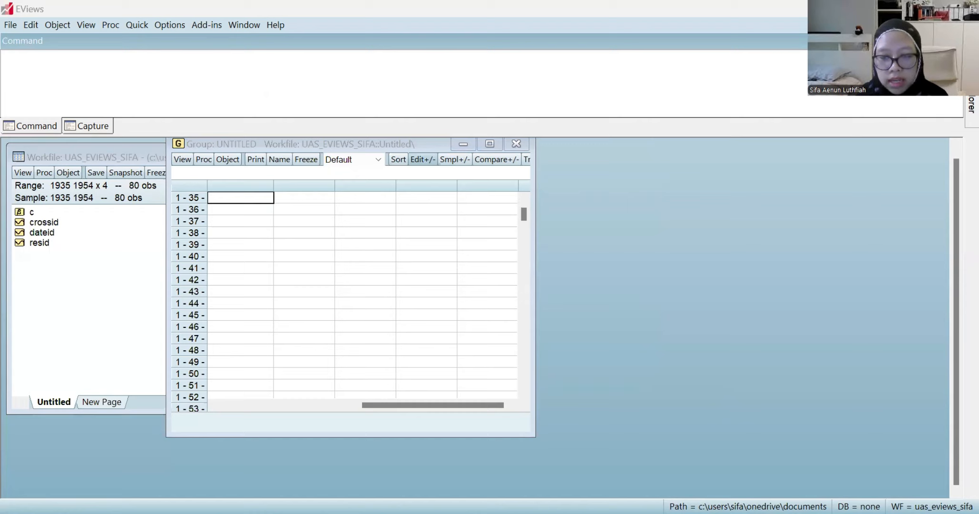
left_click(225, 233)
type("INV")
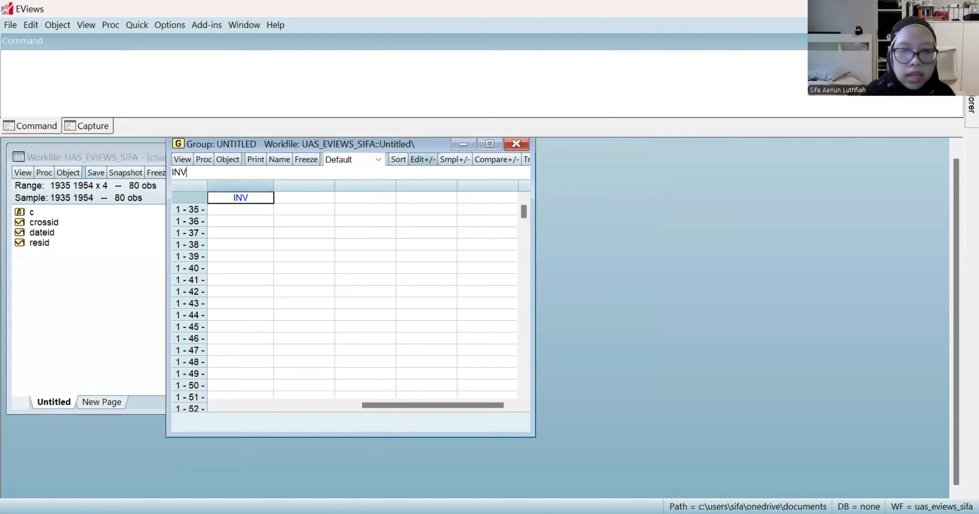
key("Return")
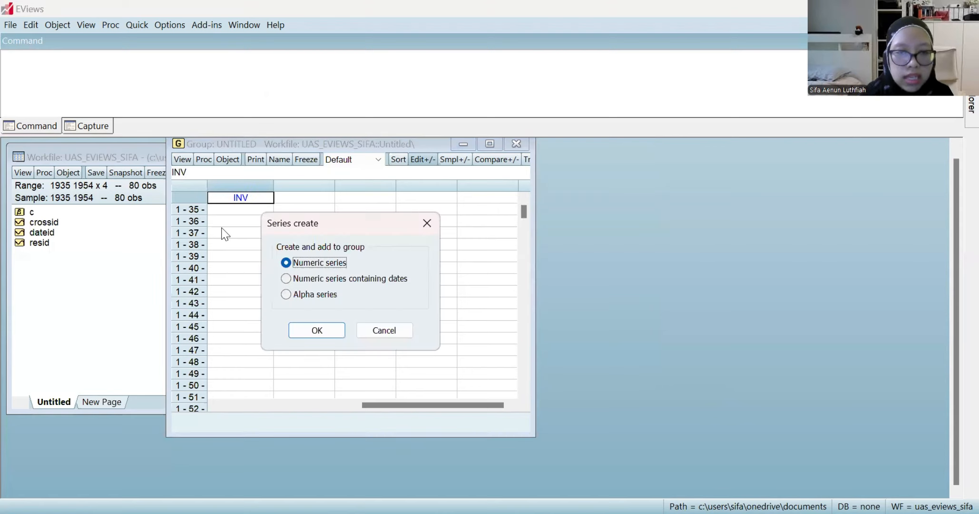
key("Down")
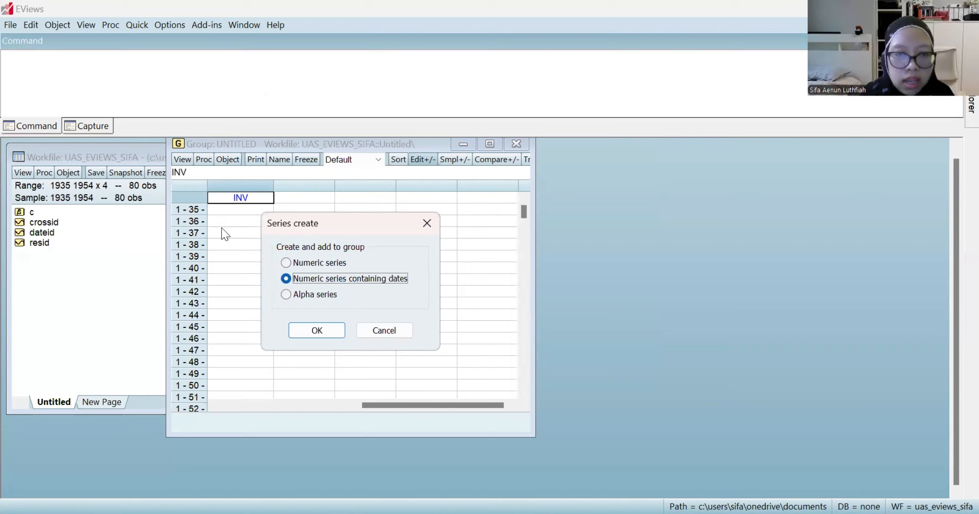
key("Down")
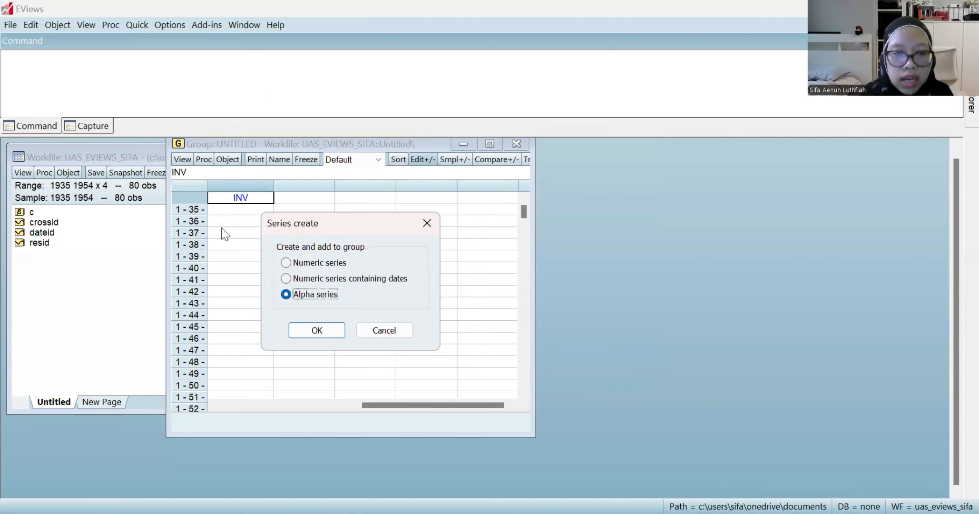
key("Return")
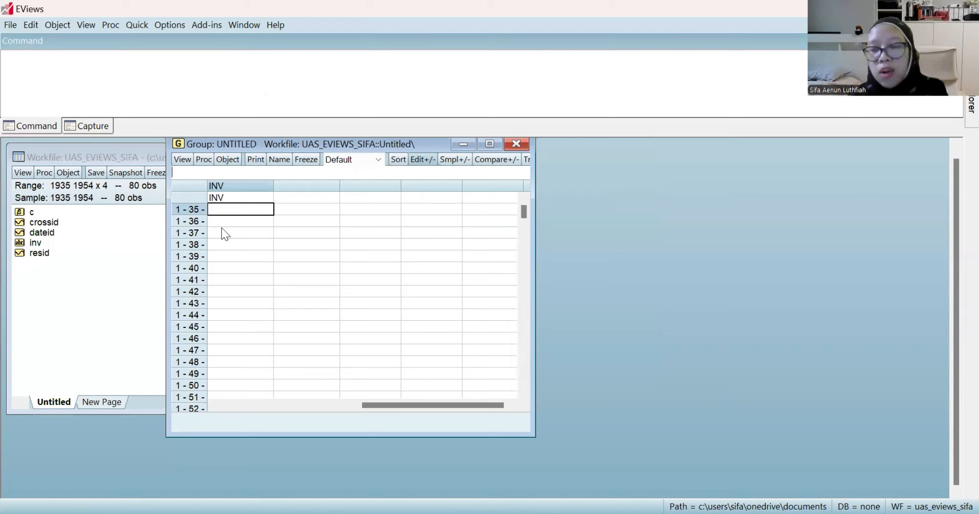
key("ctrl+v")
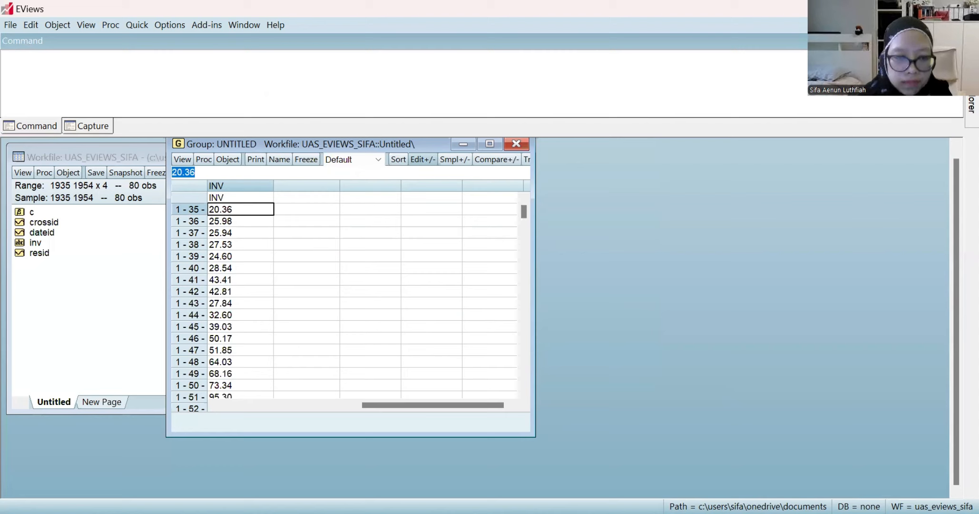
Add an alpha series named HS as the group's second column and fill it with the copied HS data
key("alt+Tab")
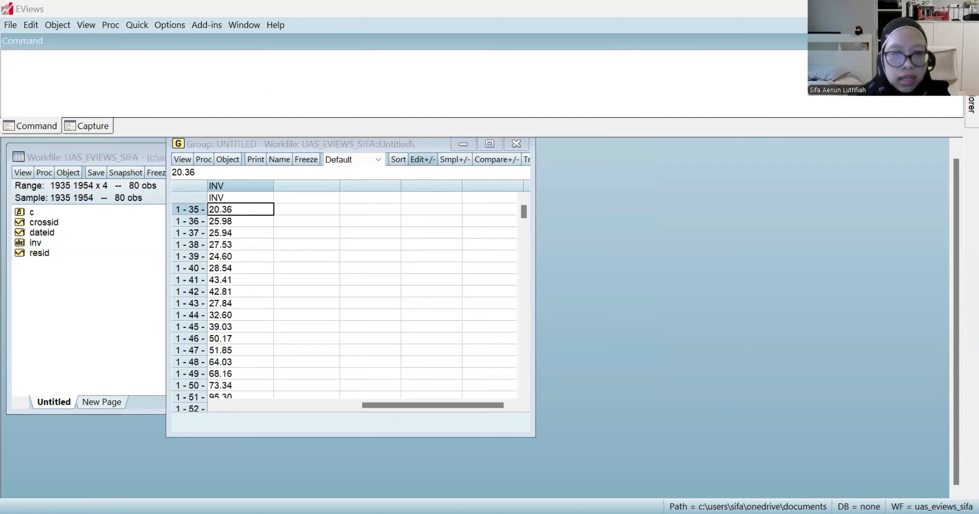
left_click(290, 197)
type("HS")
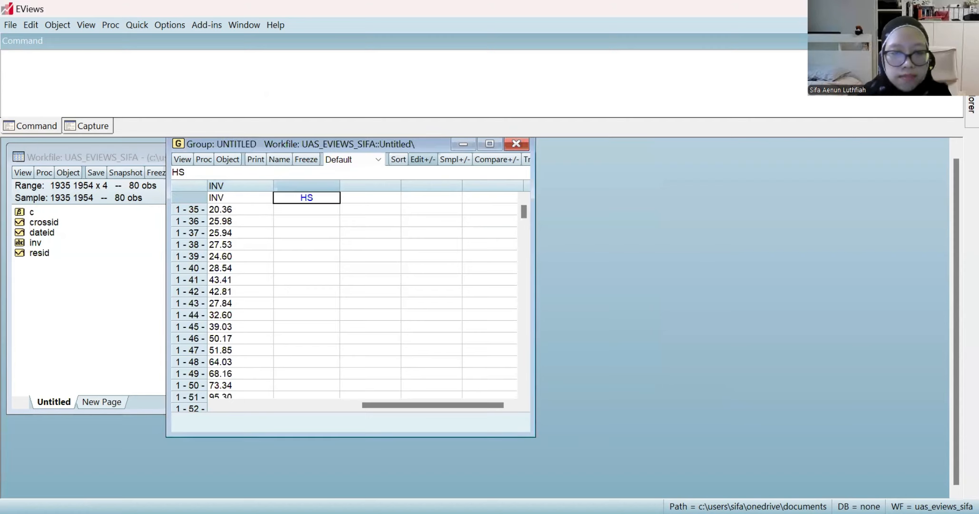
key("Return")
key("Down")
key("Down")
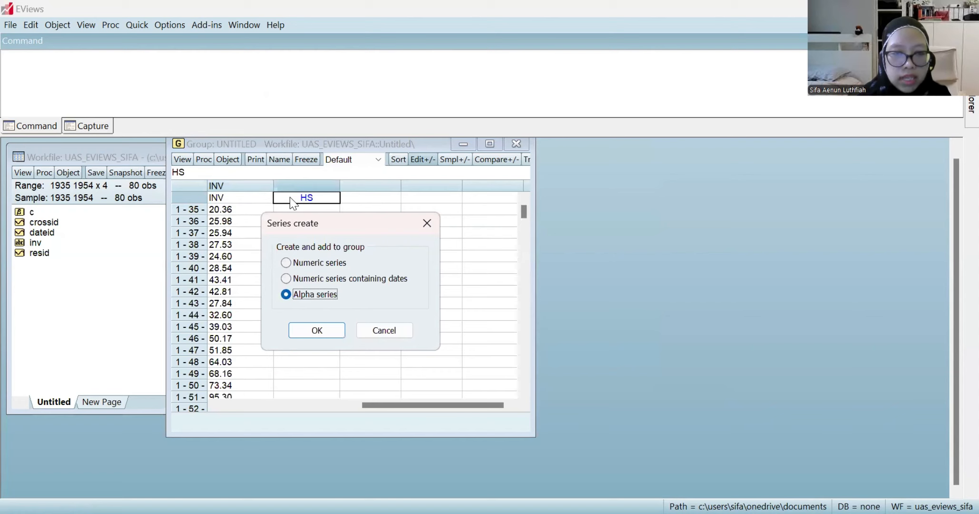
key("Return")
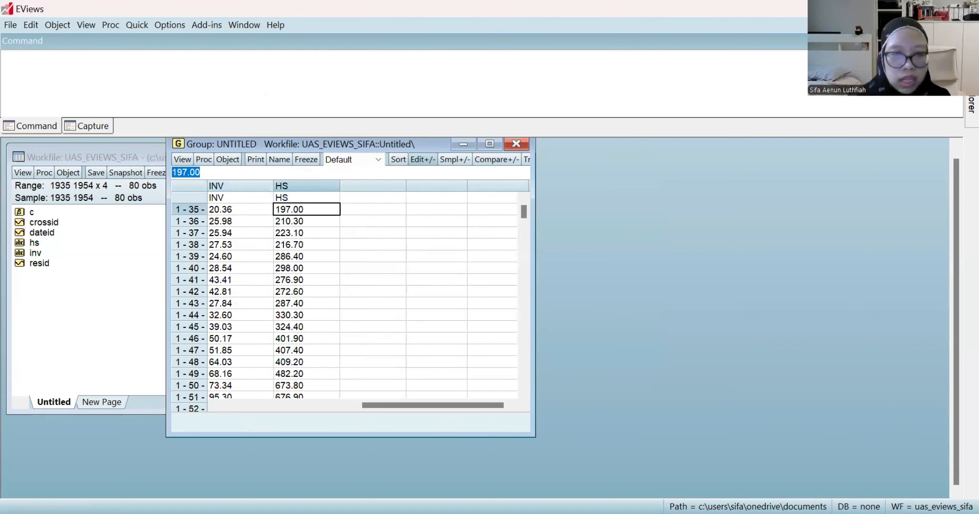
Add an alpha series named NAK as the group's third column and fill it with the copied NAK data
key("alt+Tab")
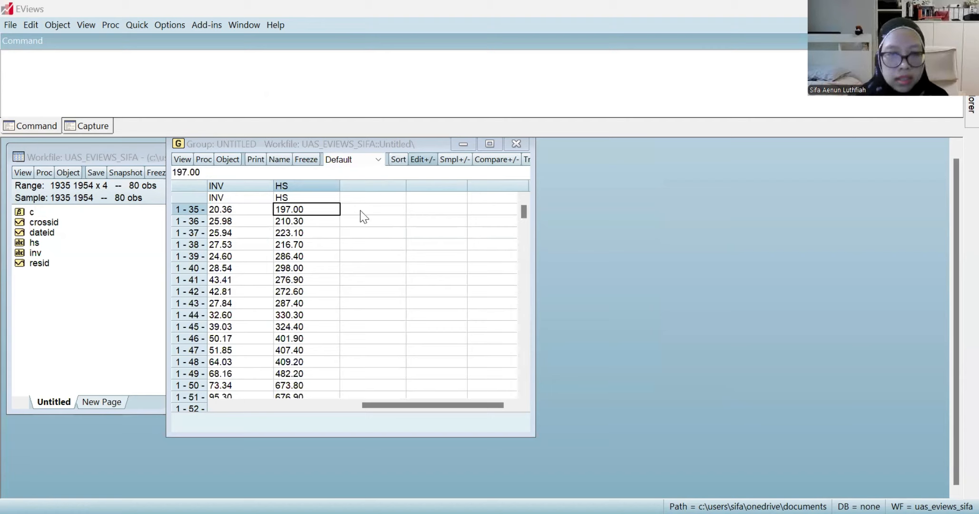
left_click(360, 198)
type("NAK")
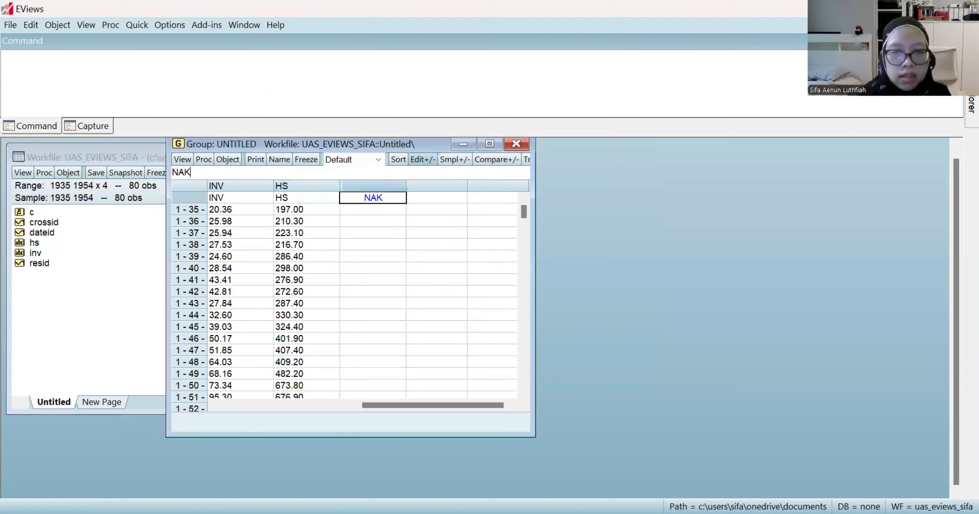
key("Return")
key("Down")
key("Return")
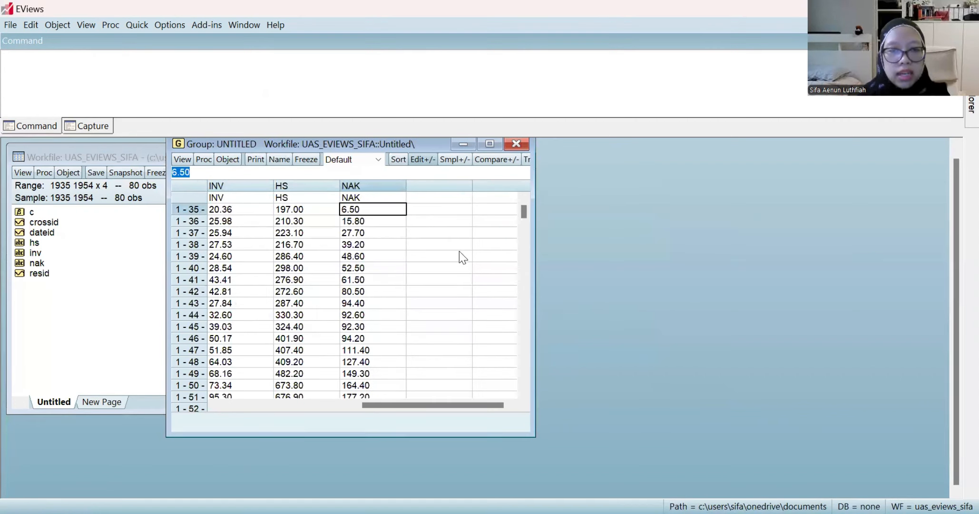
Close and delete the untitled group, and close the manually built workfile
left_click(516, 144)
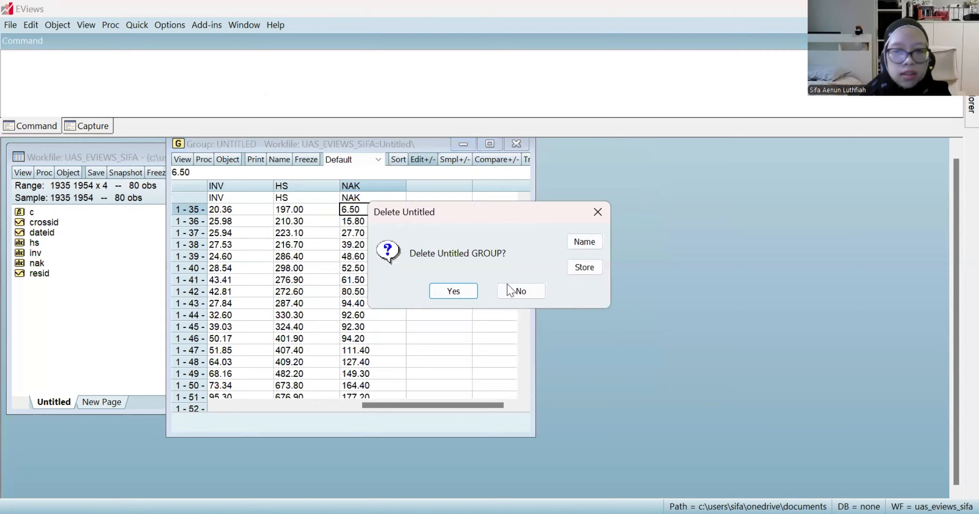
left_click(464, 292)
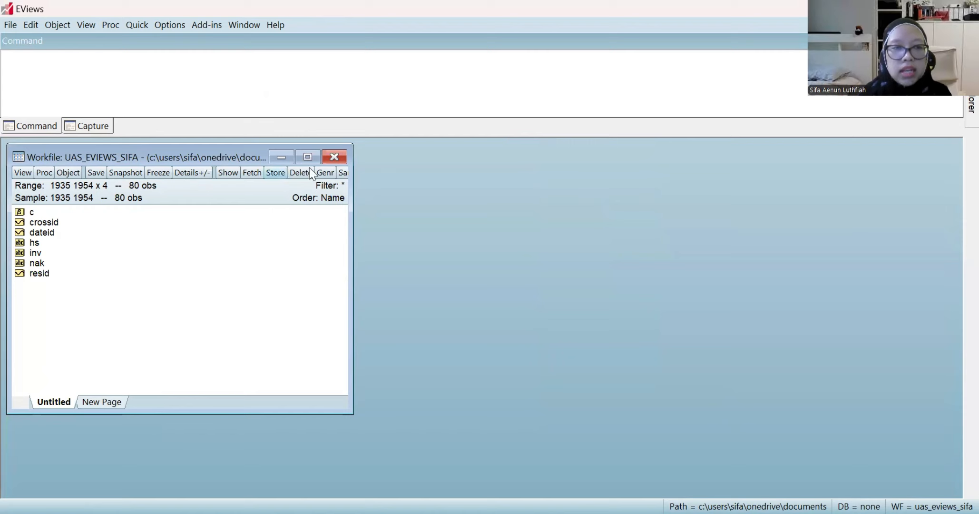
left_click(343, 159)
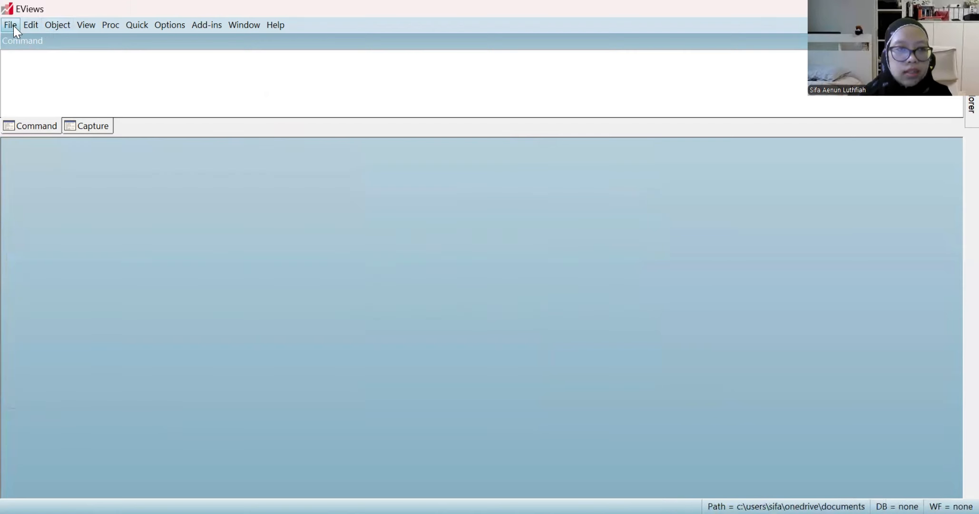
Open the UAS Eviews spreadsheet from the UAS folder as a foreign data workfile
left_click(11, 25)
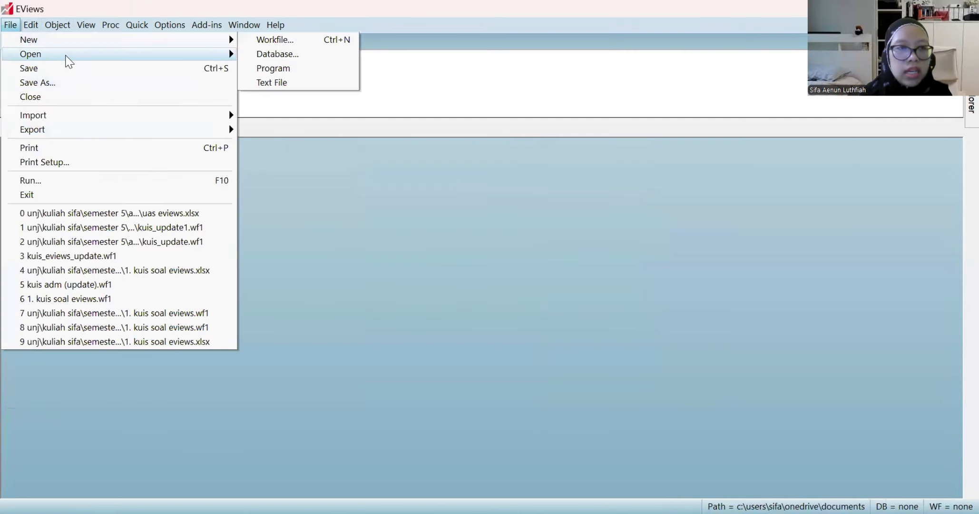
mouse_move(29, 41)
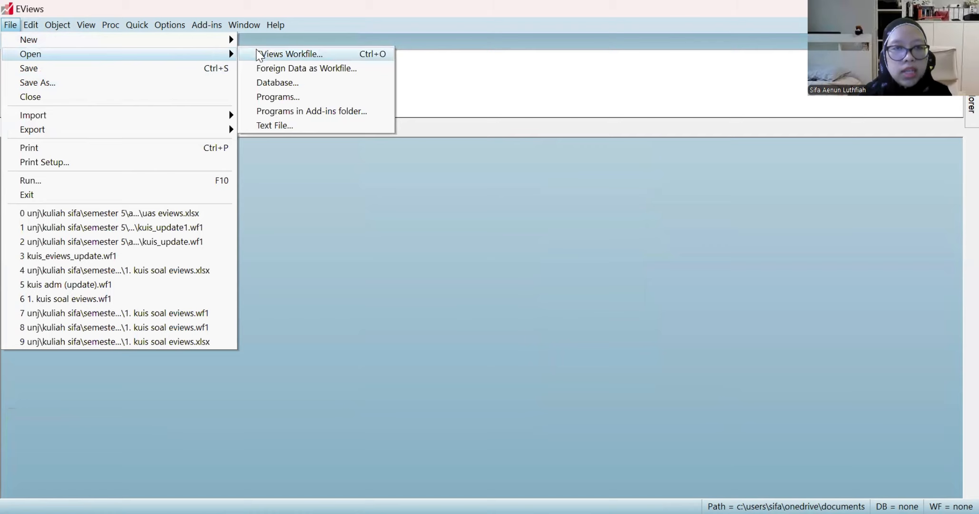
left_click(283, 69)
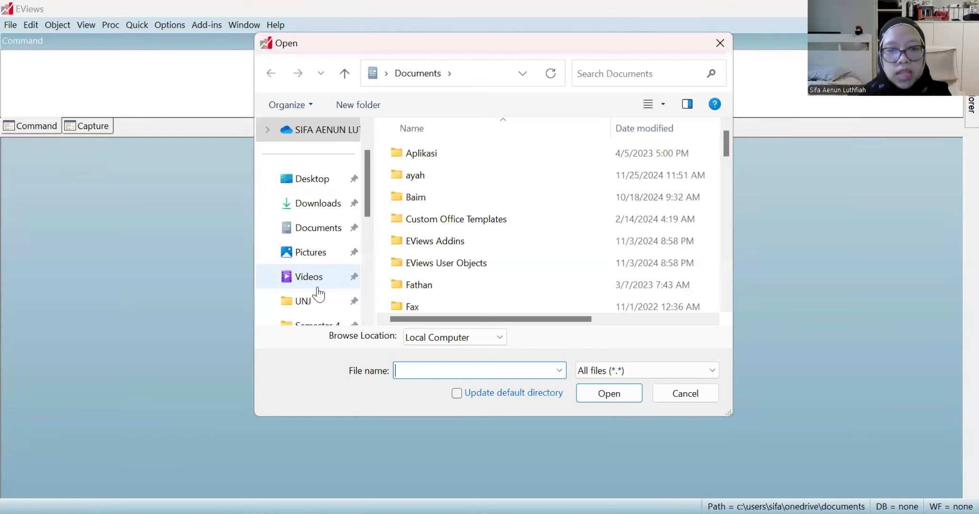
scroll(319, 288, "down", 2)
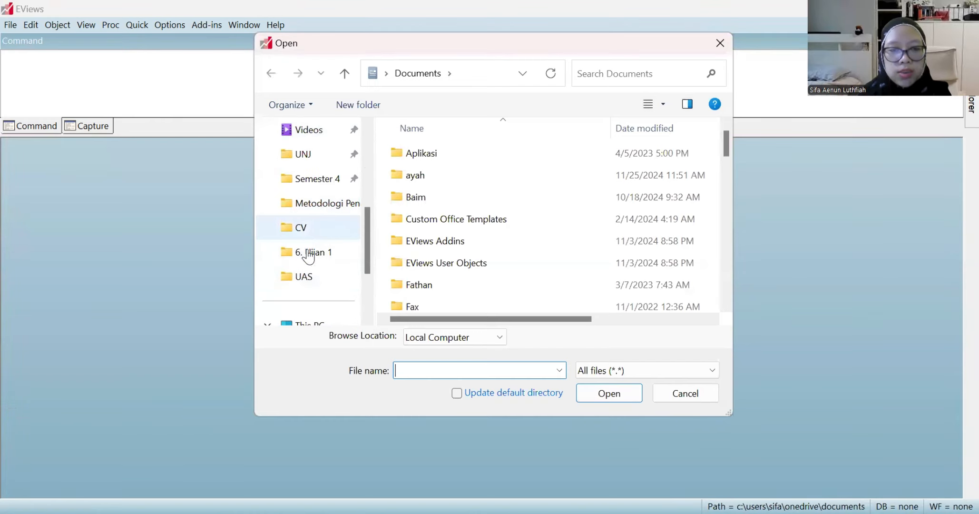
left_click(307, 275)
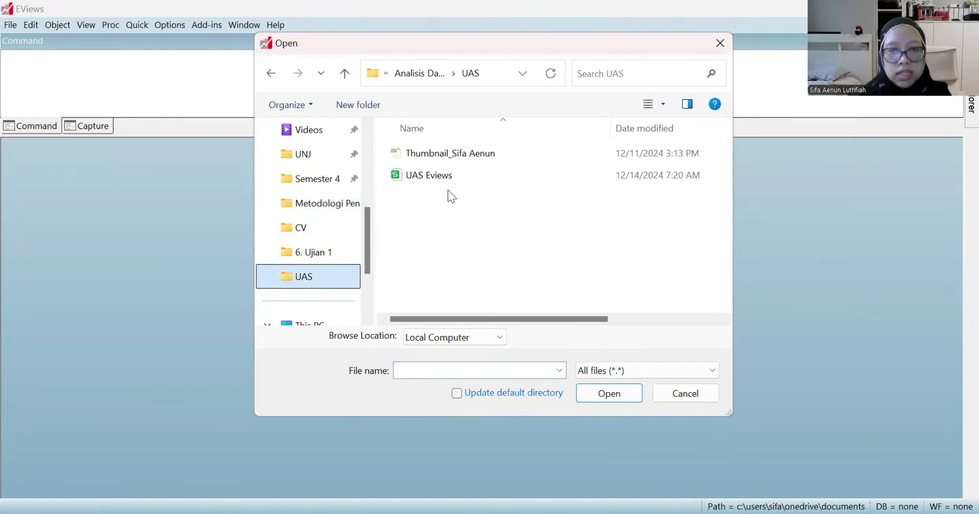
left_click(439, 177)
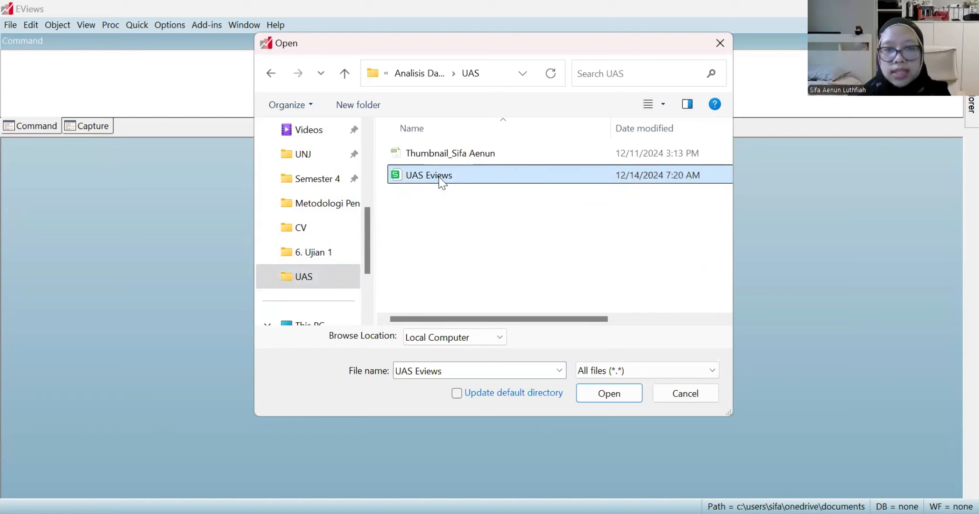
double_click(439, 177)
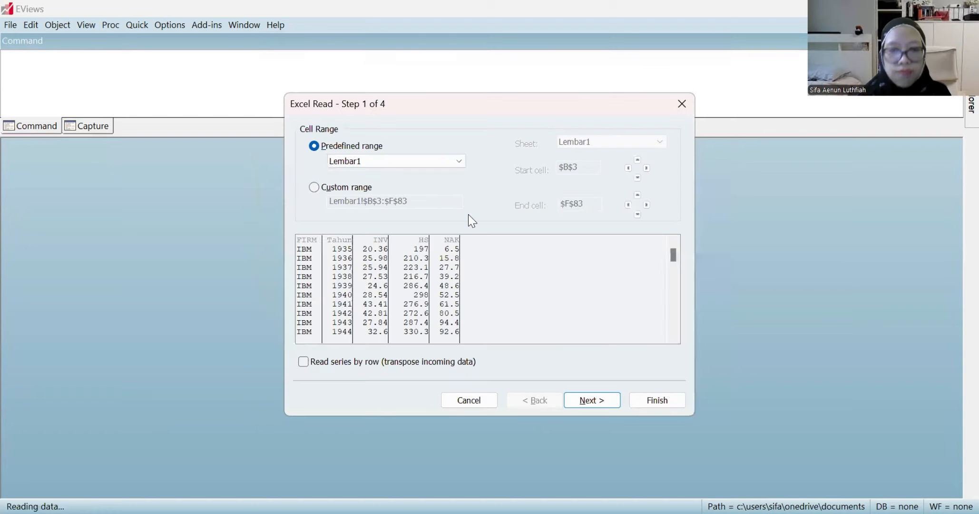
Keep the predefined range Lembar1 for the Excel import and continue to the column header settings
left_click(394, 165)
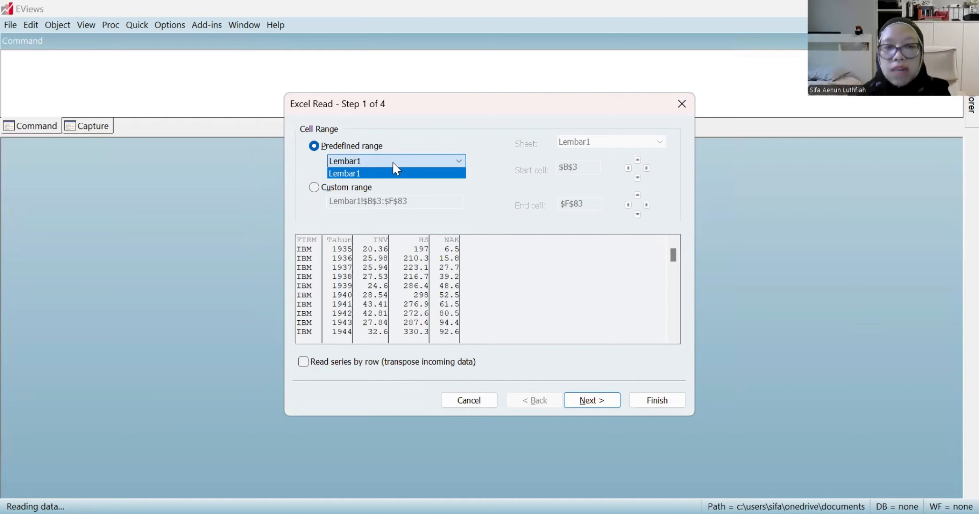
left_click(393, 164)
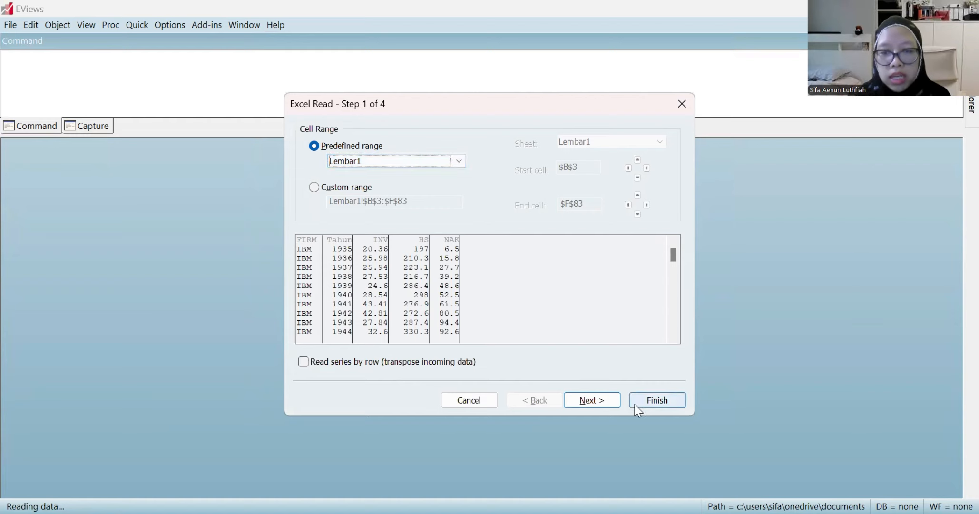
left_click(611, 399)
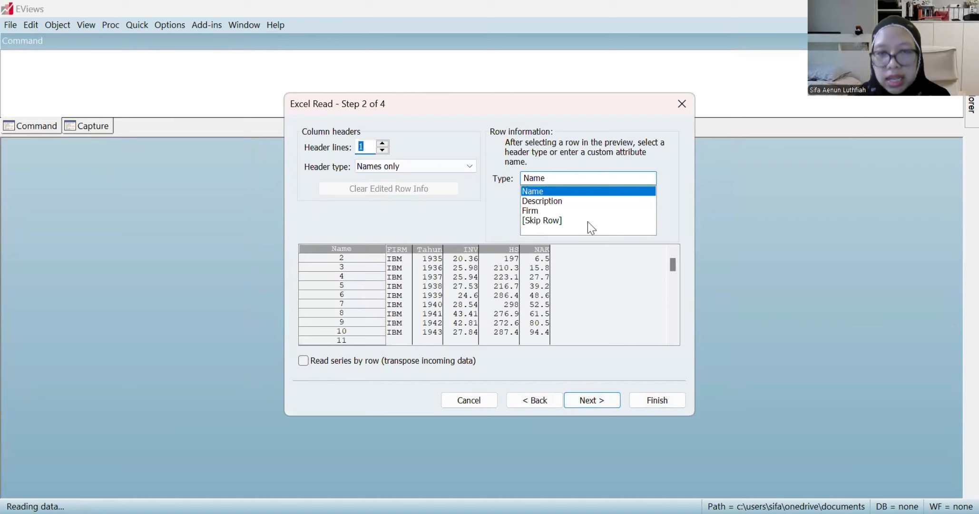
Mark the header row of the Excel data as [Skip Row] and continue to the column settings
left_click(573, 218)
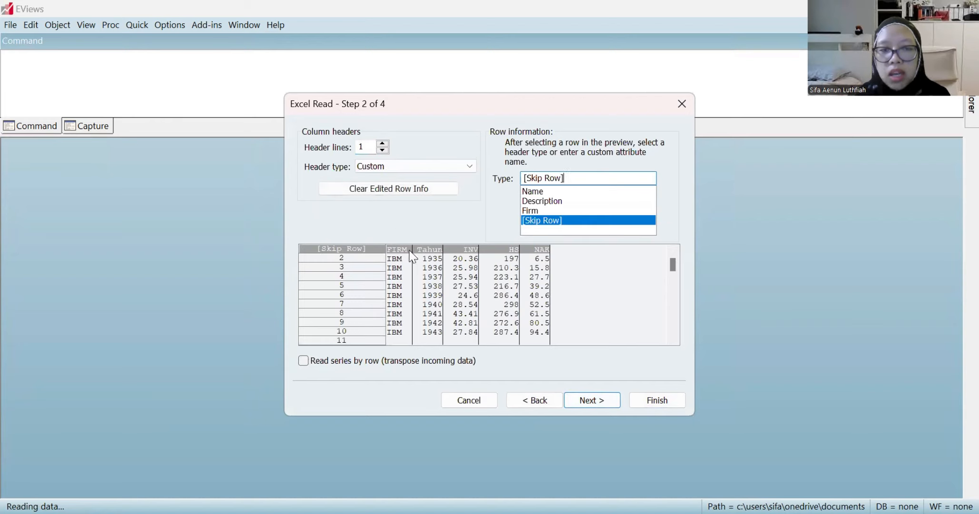
left_click(601, 406)
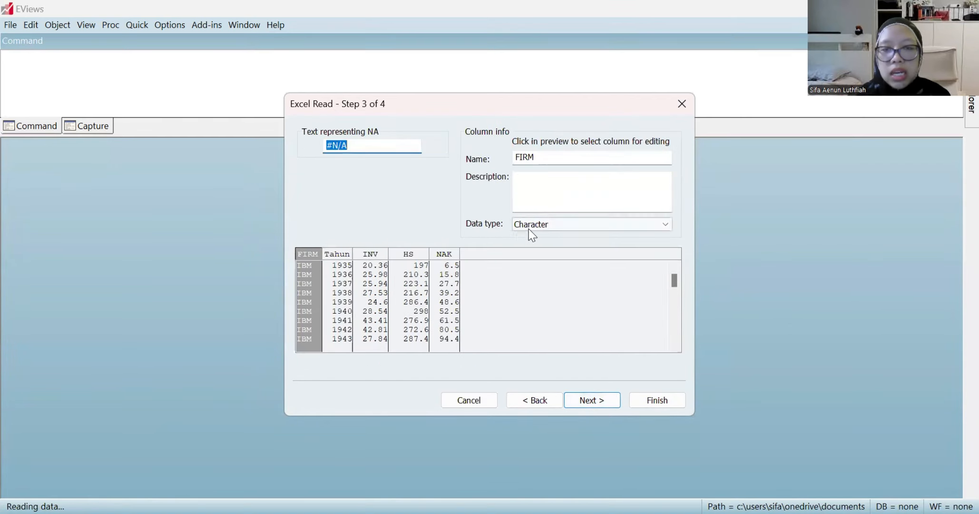
Check the names and data types of the FIRM, Tahun, INV, HS and NAK columns in the import preview
left_click(305, 257)
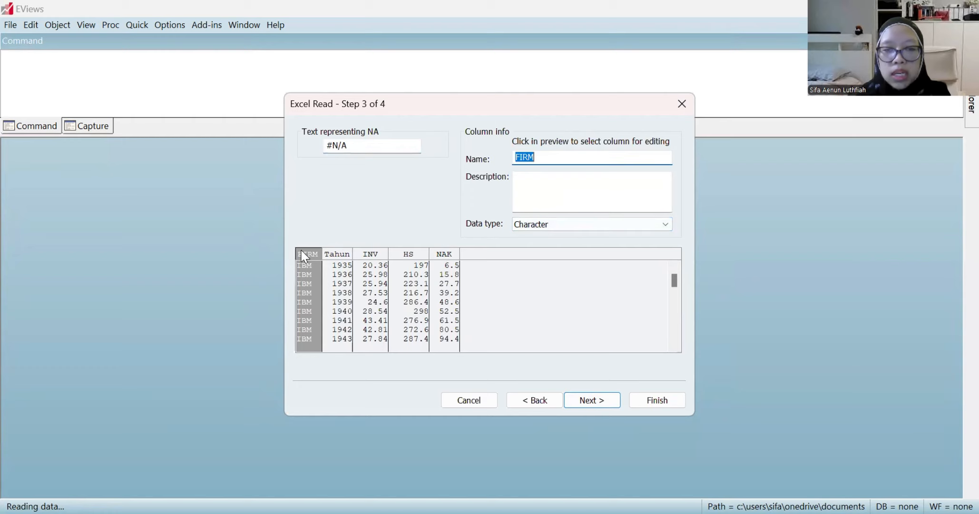
left_click(554, 229)
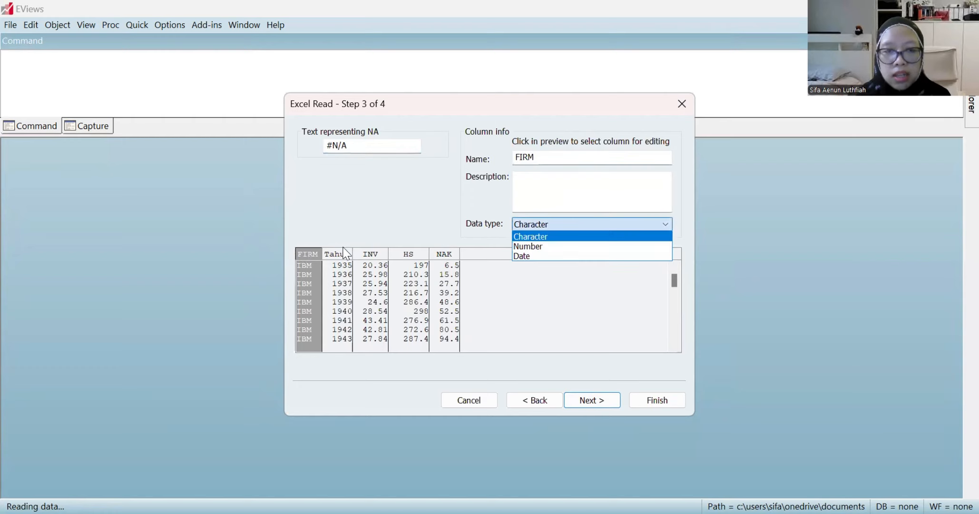
left_click(346, 254)
left_click(346, 254)
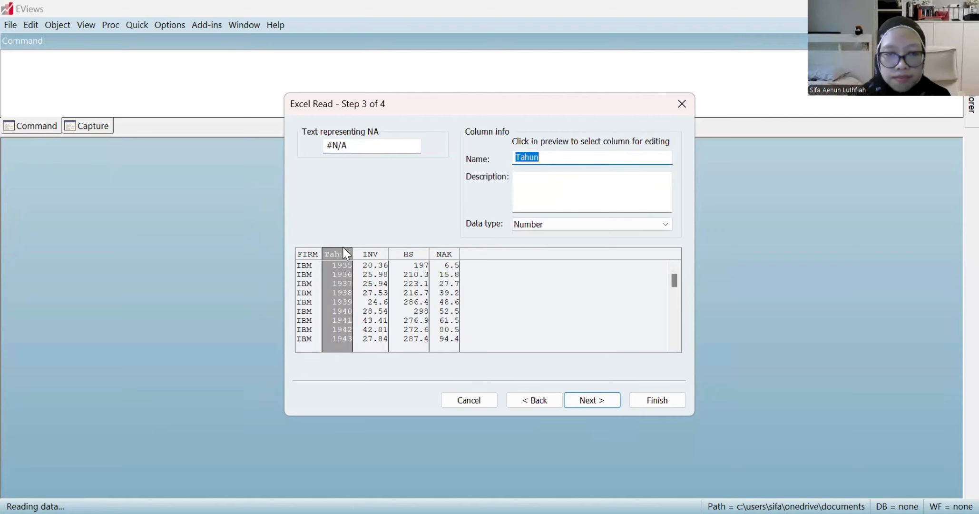
left_click(369, 253)
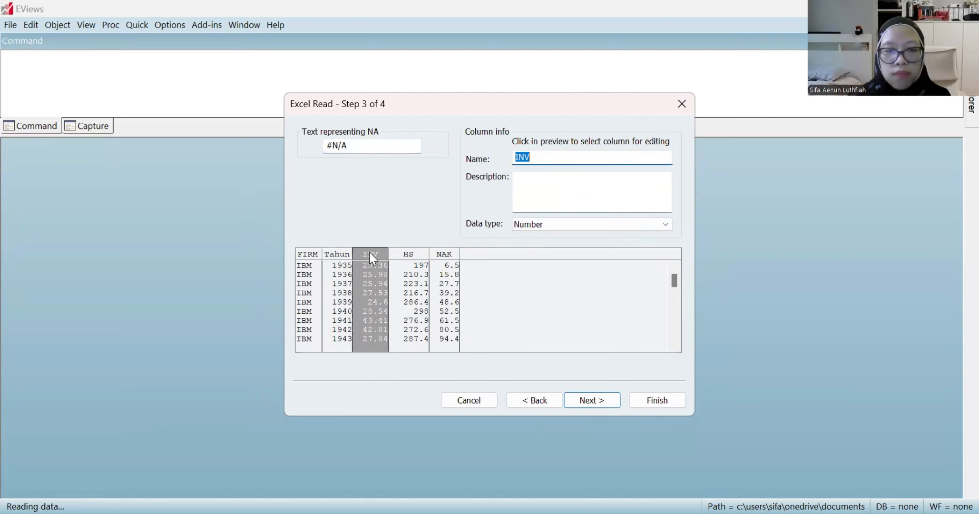
left_click(395, 256)
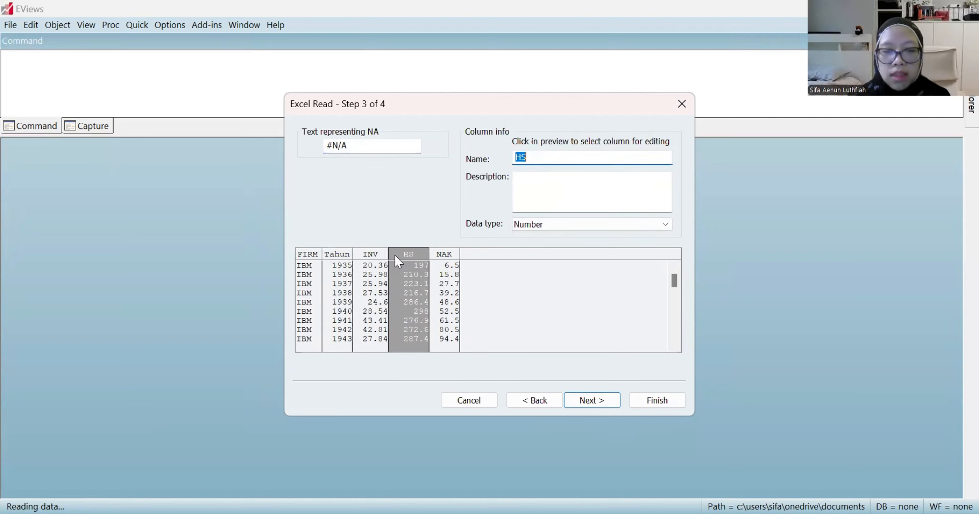
left_click(444, 260)
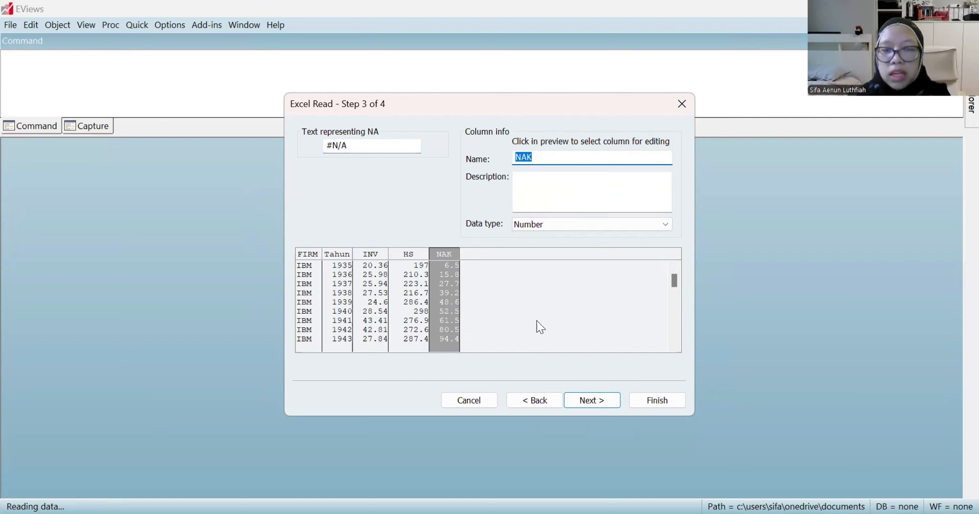
Import the data into a new dated panel workfile identified by firm and tahun, linking the imported objects to the external source
left_click(599, 400)
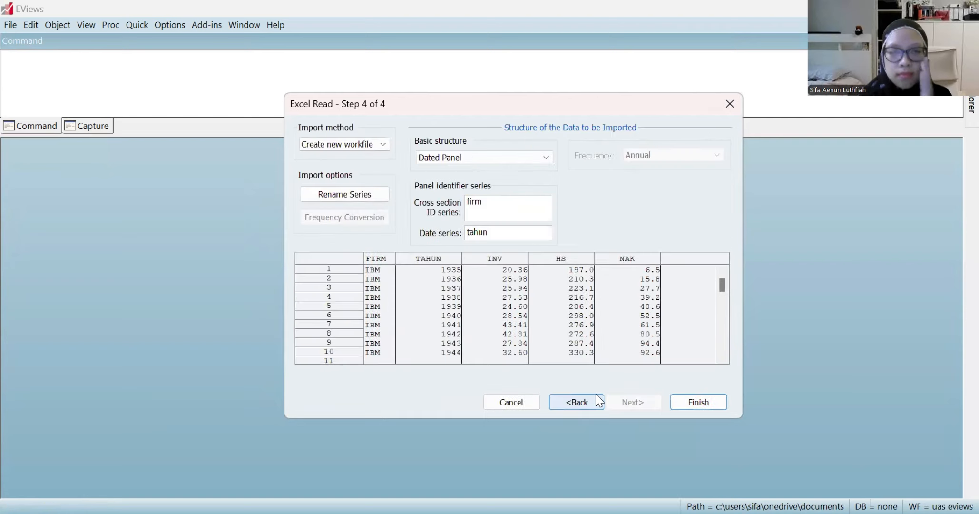
left_click(699, 403)
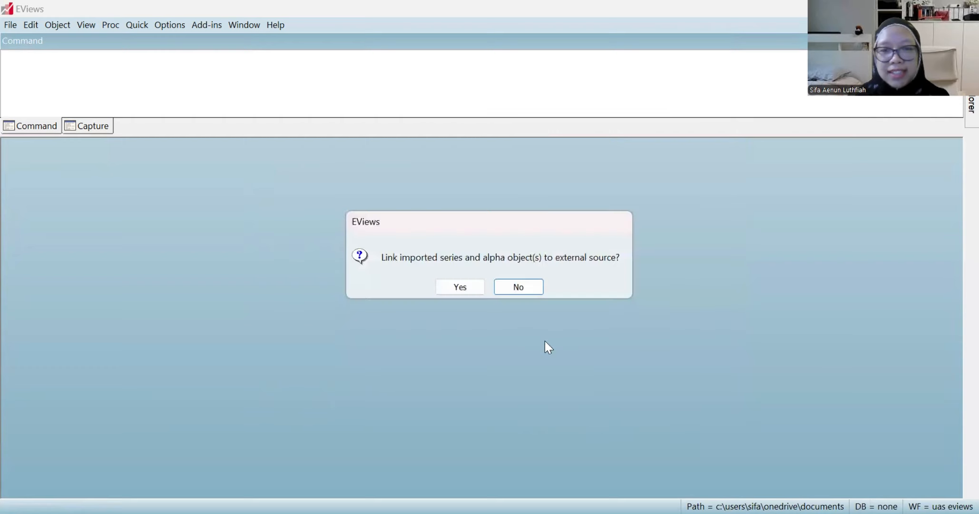
left_click(476, 293)
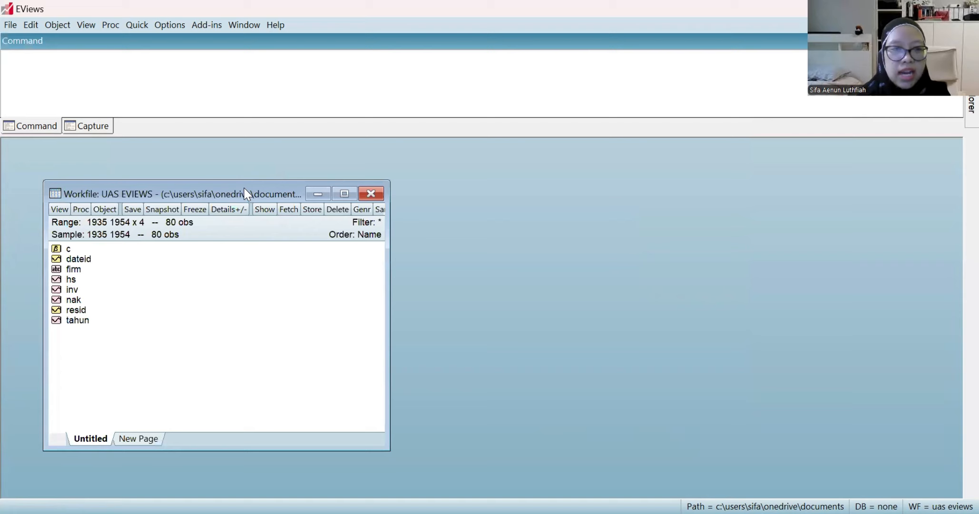
left_click_drag(244, 189, 221, 142)
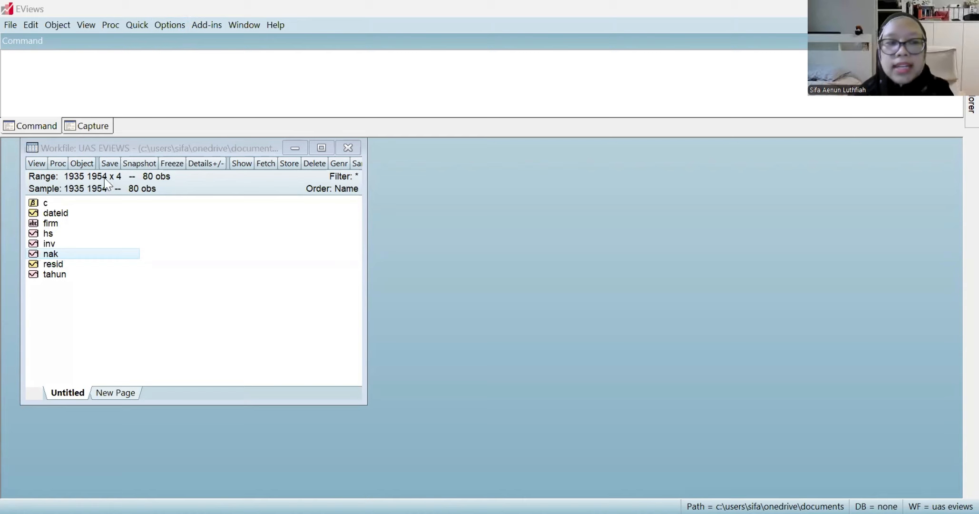
Estimate the least squares equation log(inv) c log(hs) log(nak) for 1935 1954 with cross-section and period effects at None
left_click(62, 230)
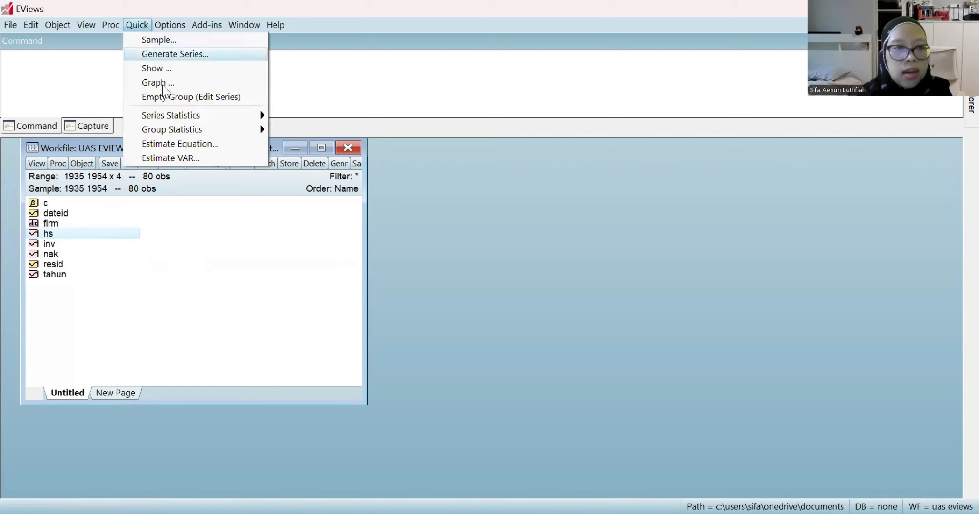
left_click(179, 138)
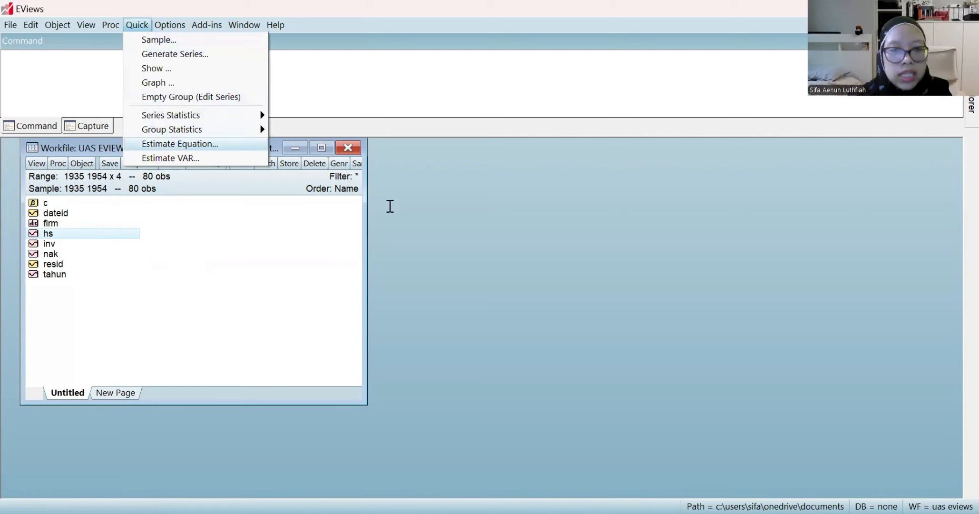
type("log")
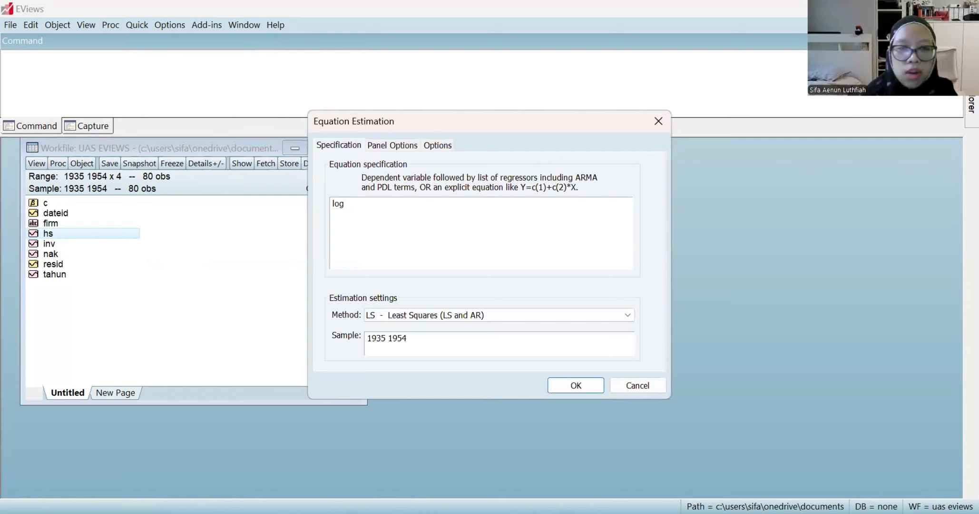
type("(inv)")
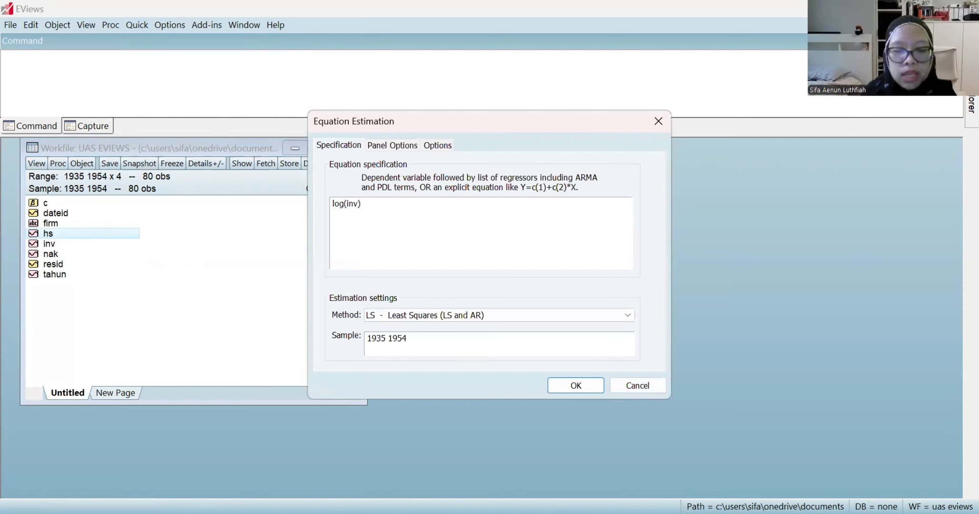
type(" c log(")
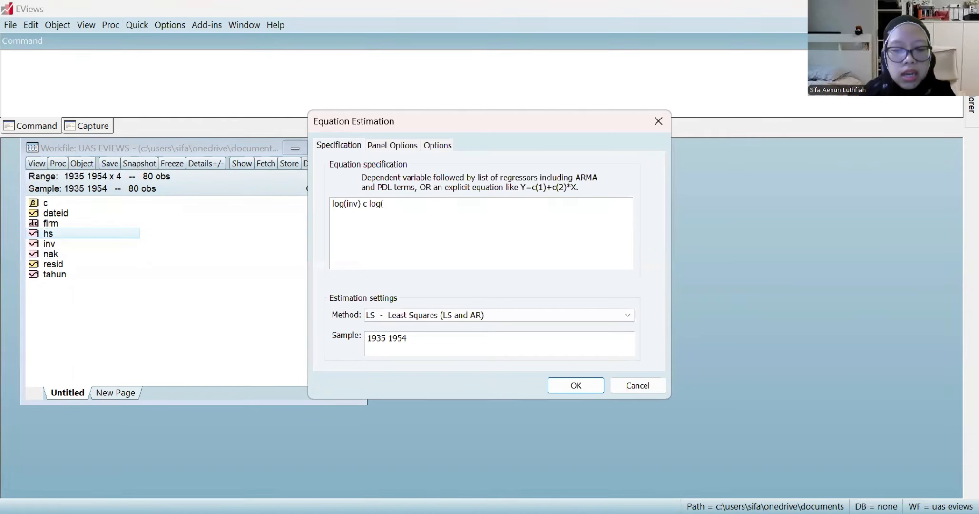
type("hs) lo")
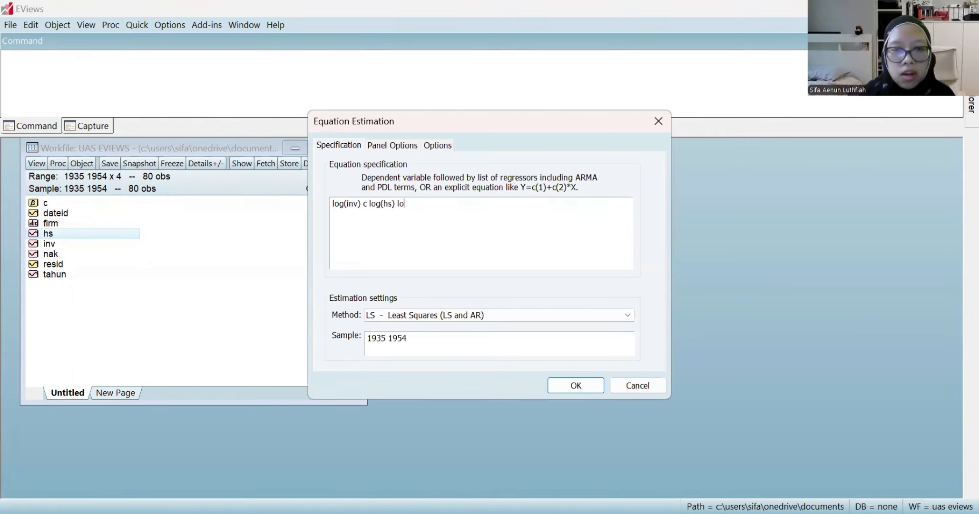
type("g(")
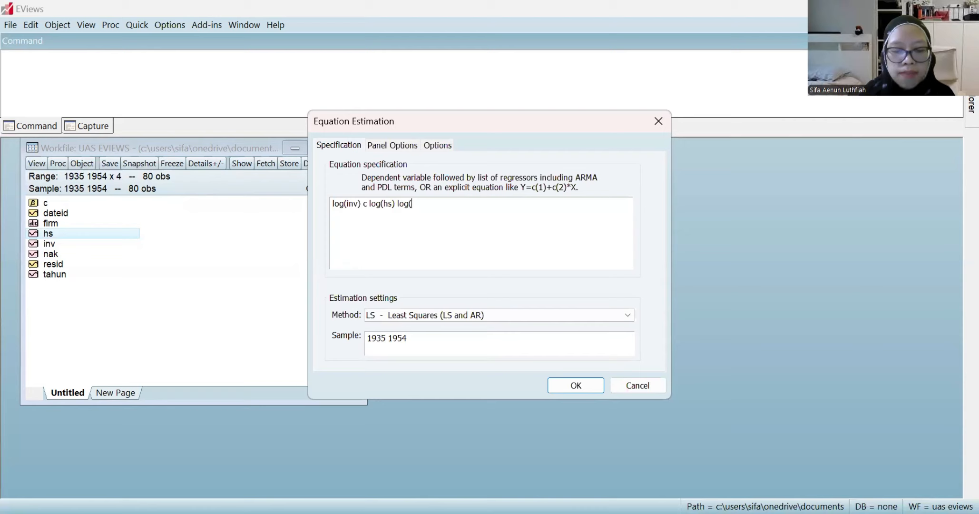
type("nak)")
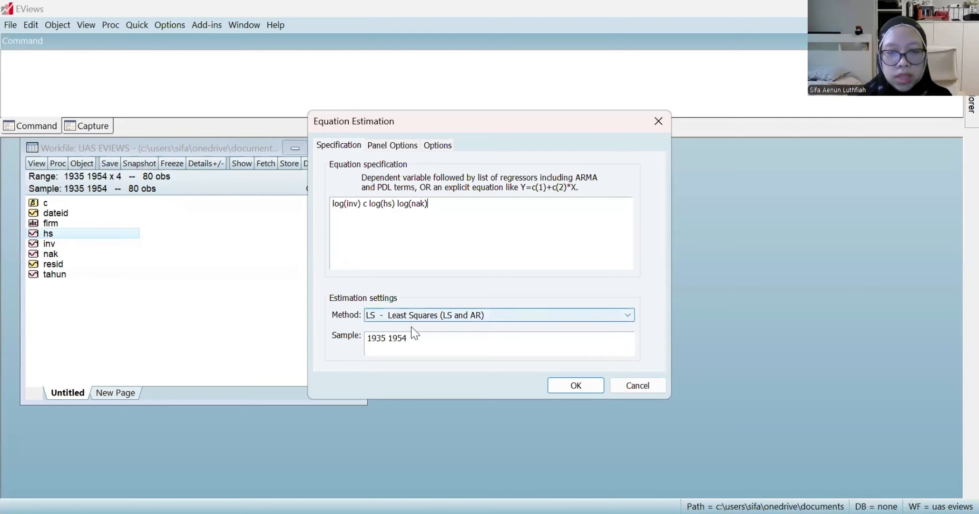
left_click(388, 148)
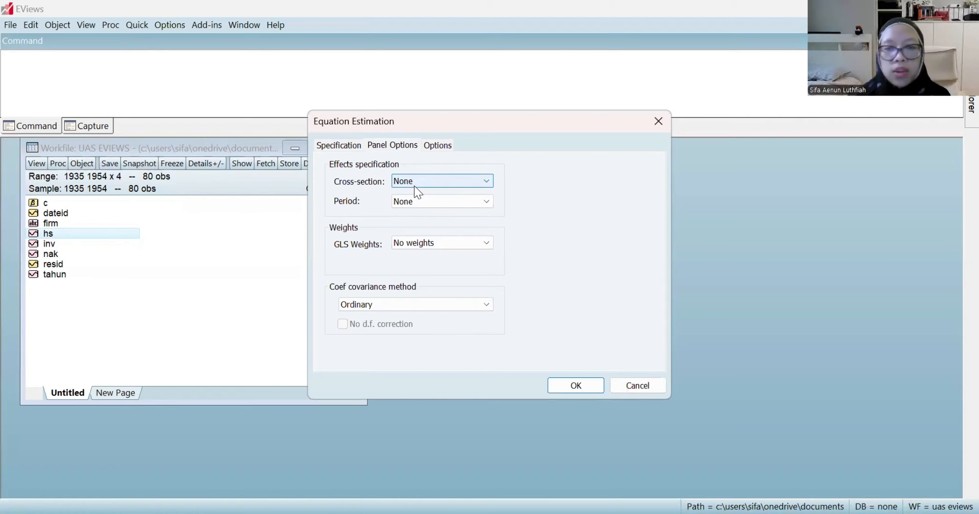
key("Return")
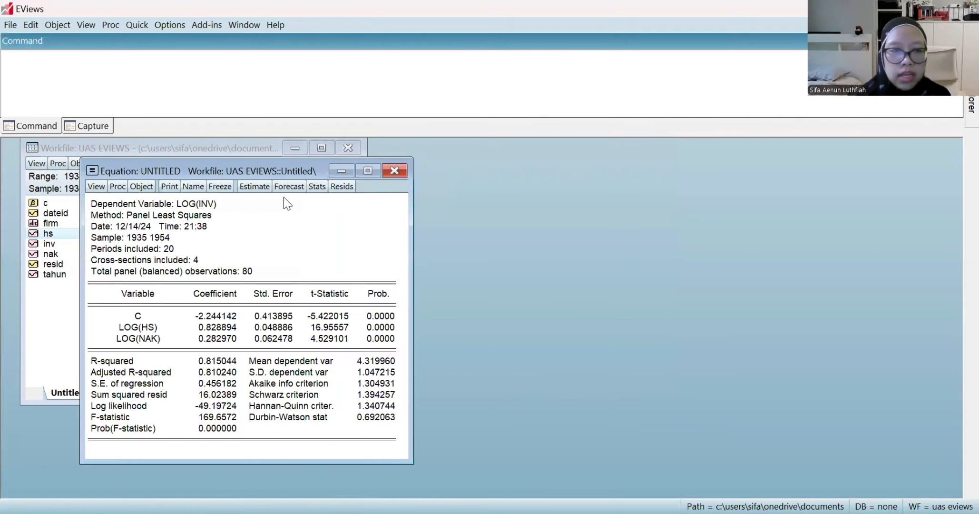
Name the estimated equation CEM and close its results window
left_click(190, 186)
type("CEM")
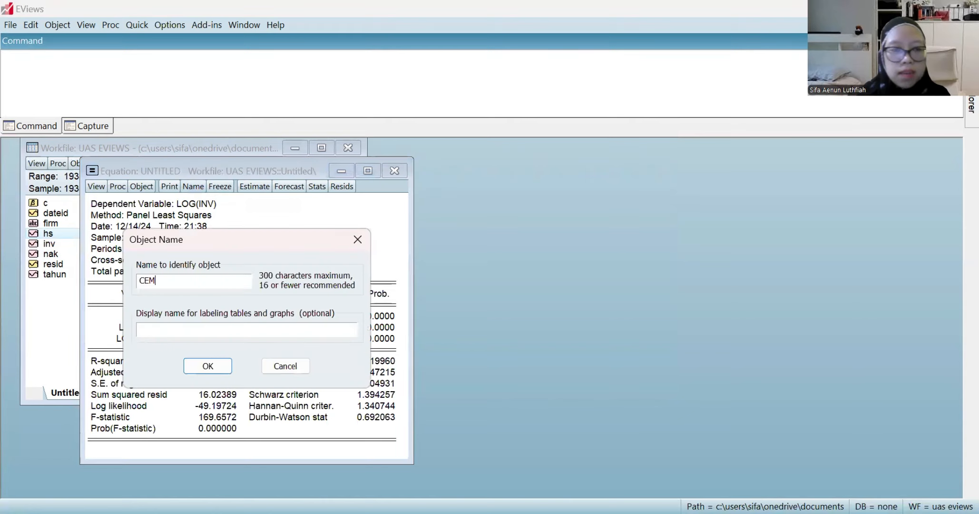
key("Return")
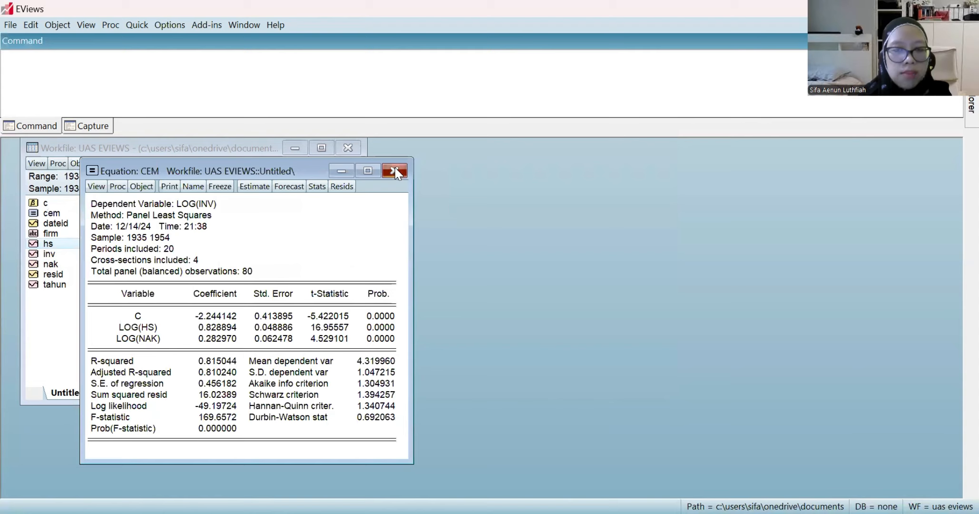
left_click(394, 172)
Start another equation estimation with the specification log(inv) c log(hs) log(nak)
left_click(135, 26)
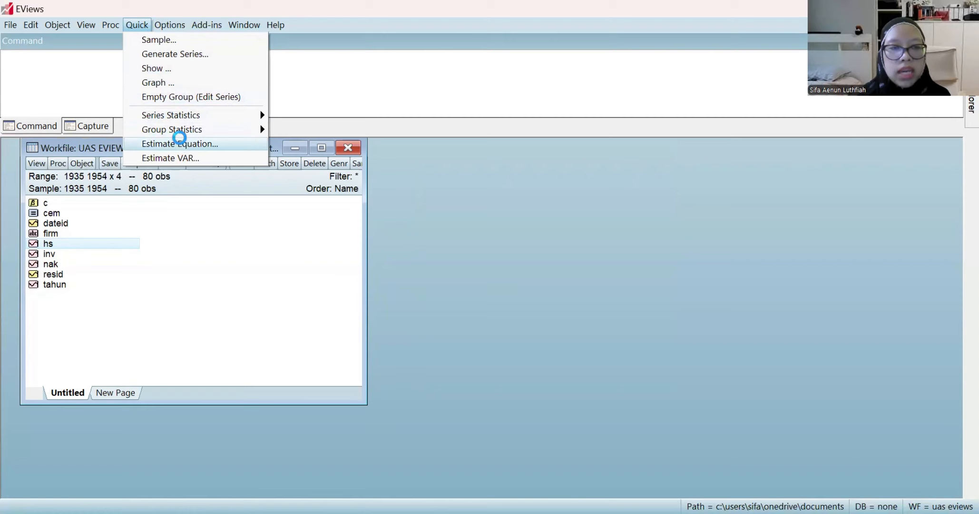
left_click(180, 143)
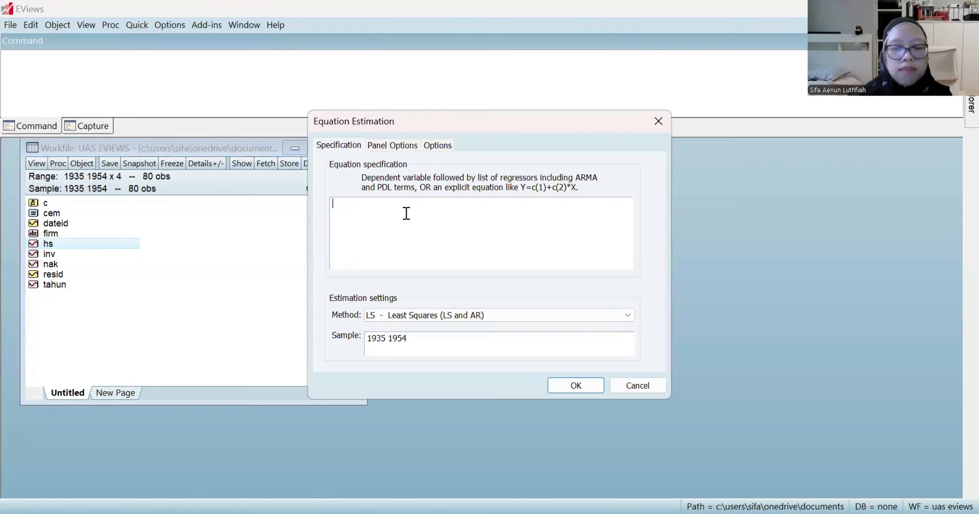
type("log")
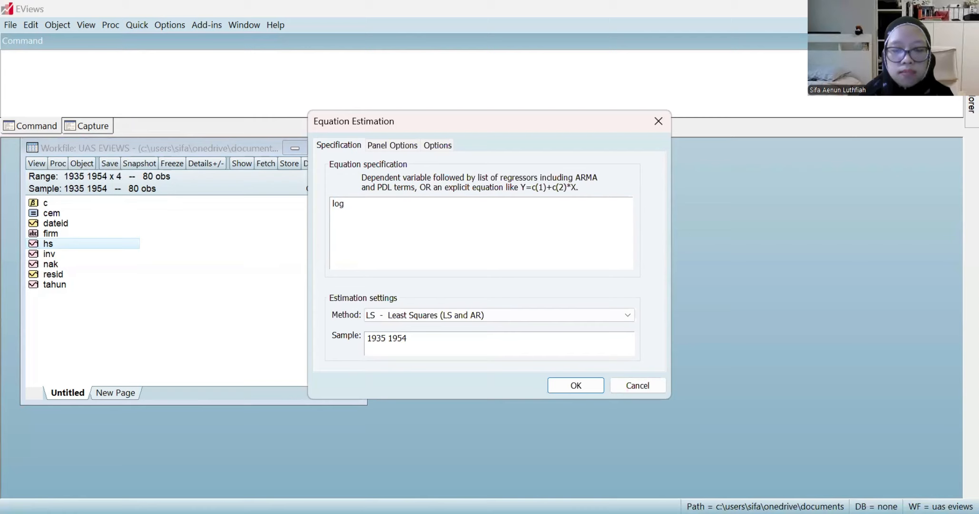
type("(")
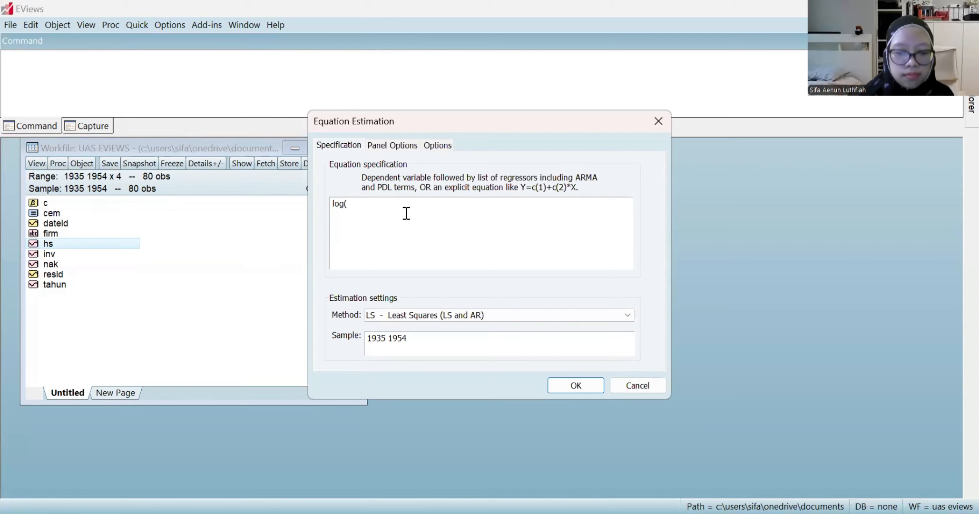
type("inv)")
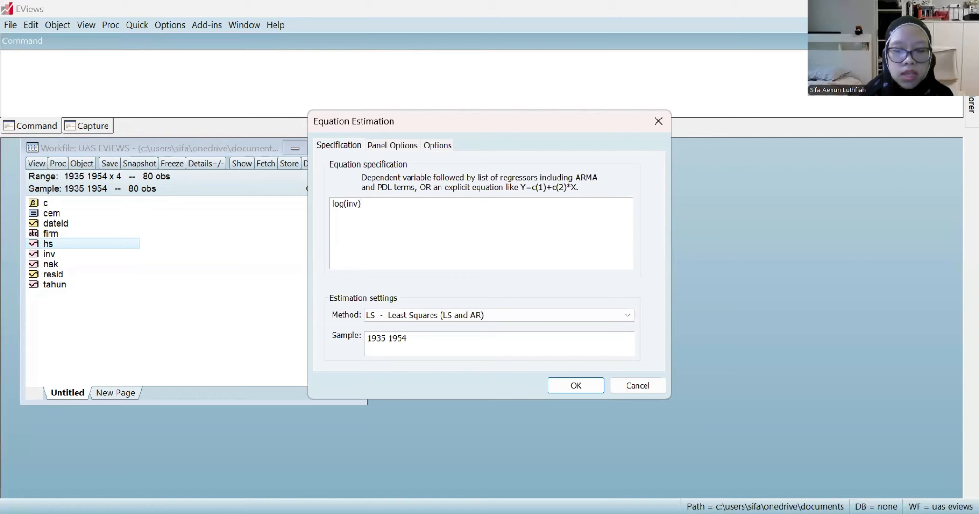
type(" c log(hs)")
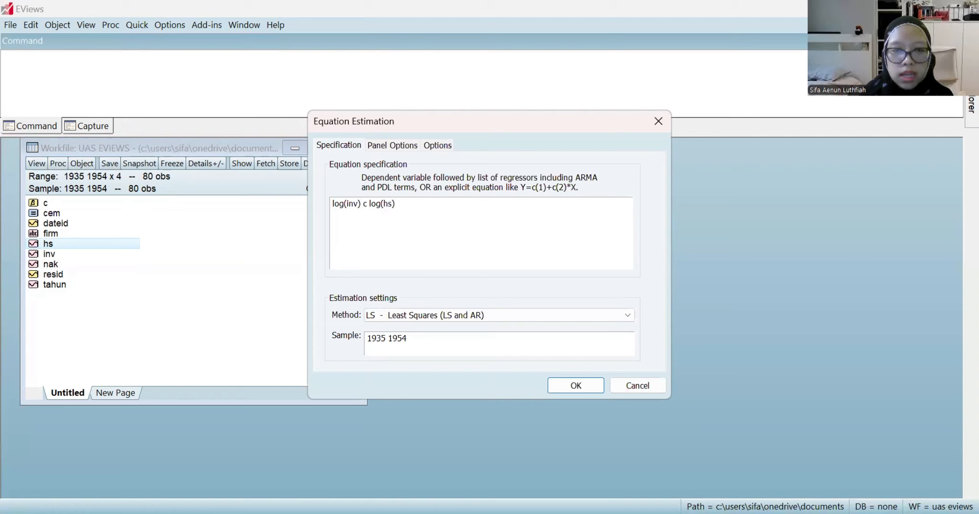
type(" log(nak)")
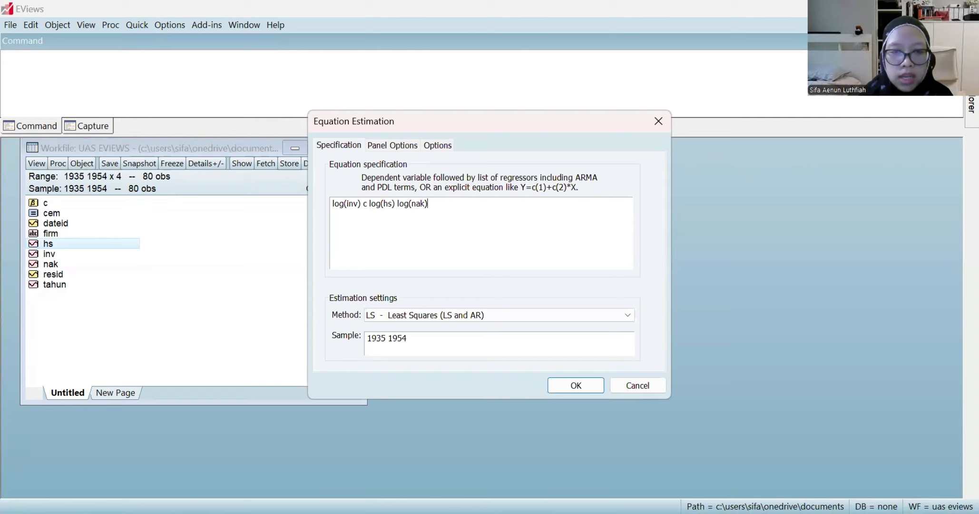
Set the cross-section effects to Fixed with period effects at None, and run the estimation
left_click(409, 145)
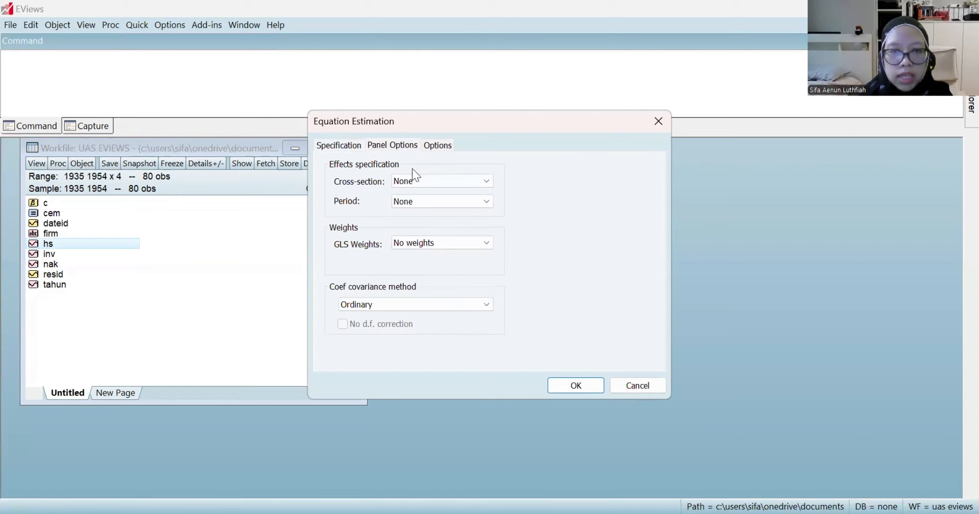
left_click(418, 180)
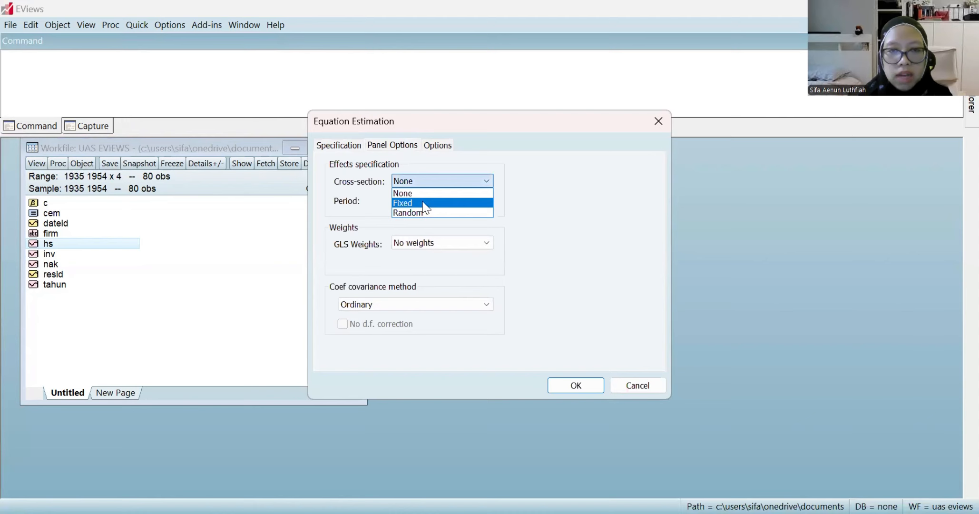
left_click(425, 203)
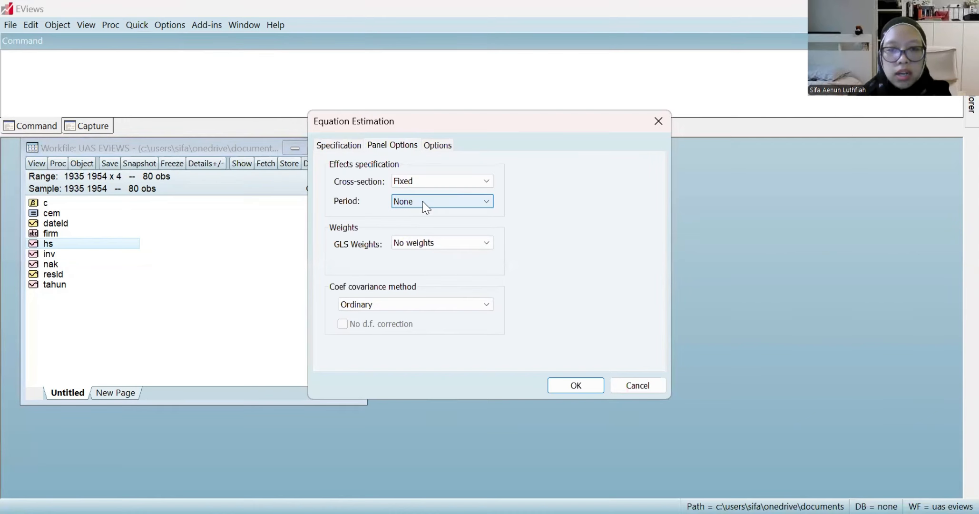
key("Return")
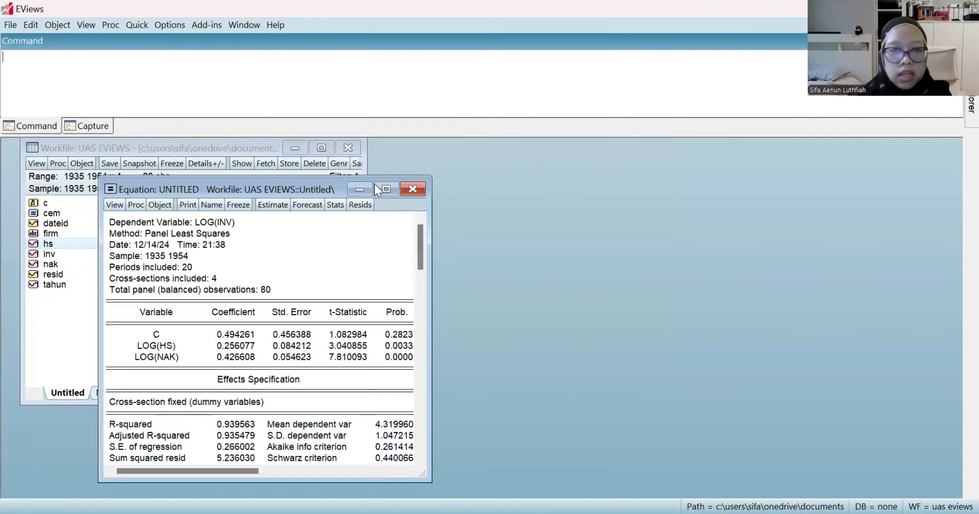
Name the fixed effects equation FEM and close its results window
left_click(211, 205)
type("F")
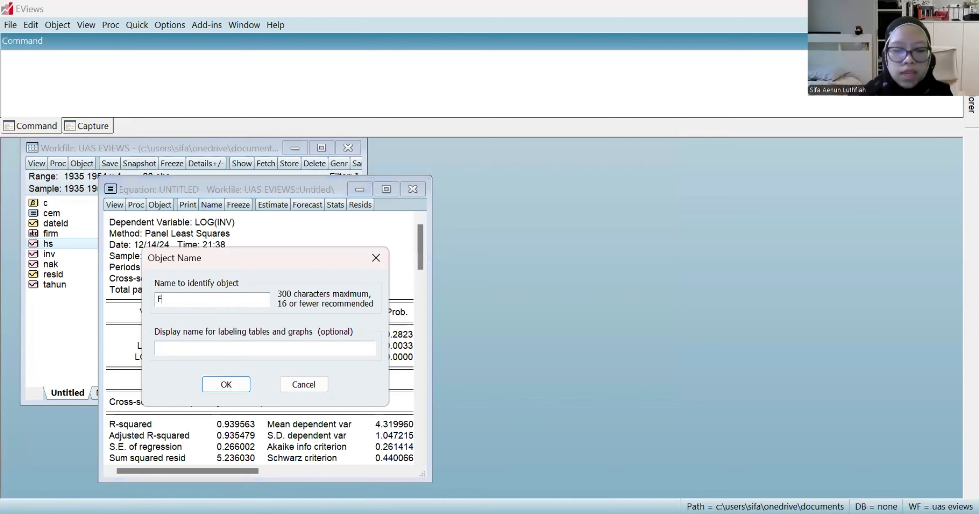
type("EM")
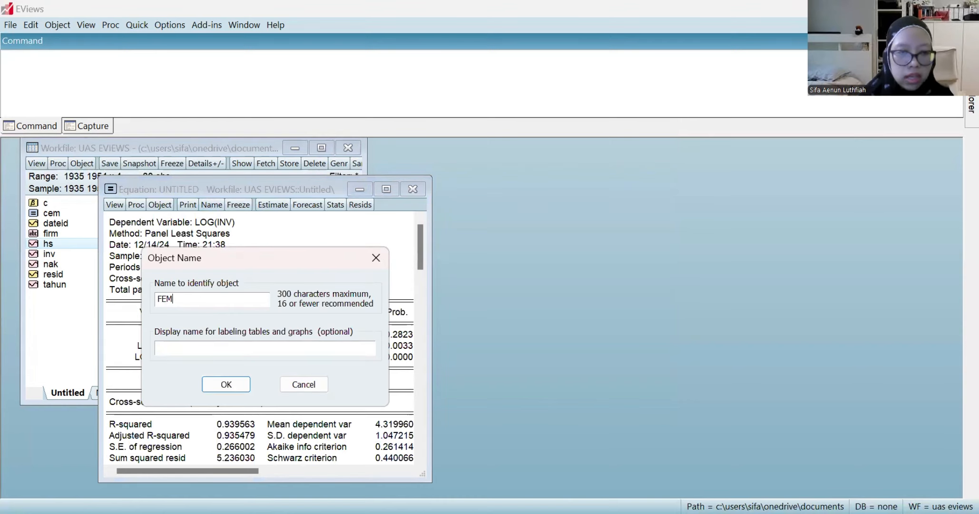
key("Return")
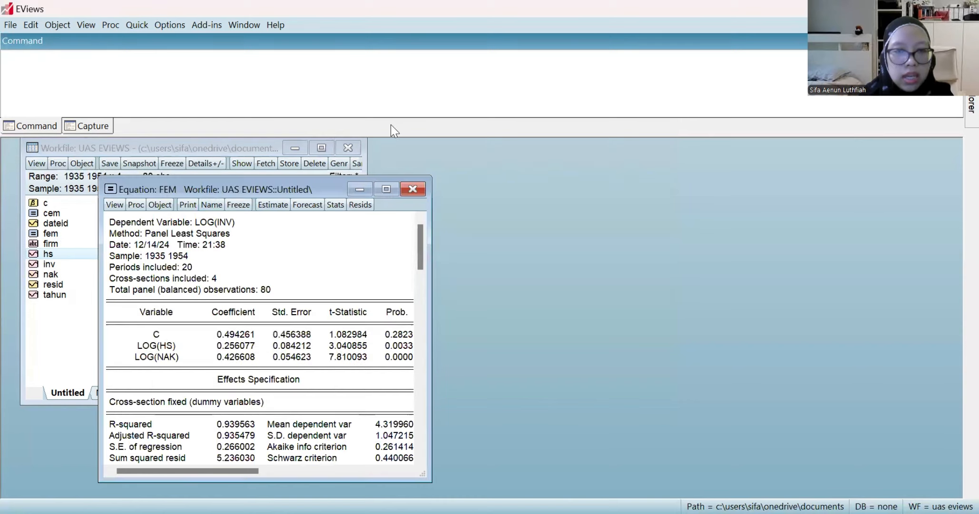
left_click(420, 188)
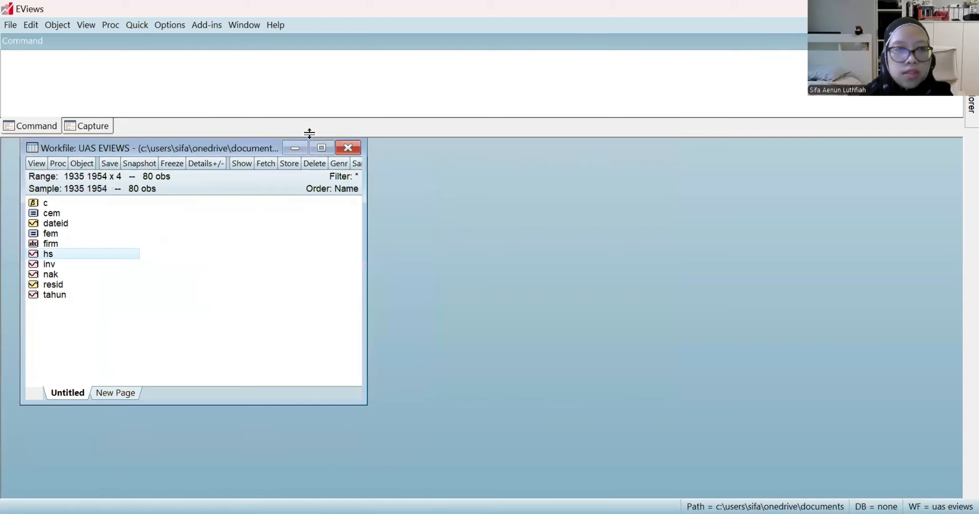
Set up a new least squares equation estimation with the specification log(inv) c log(hs) log(nak)
left_click(137, 26)
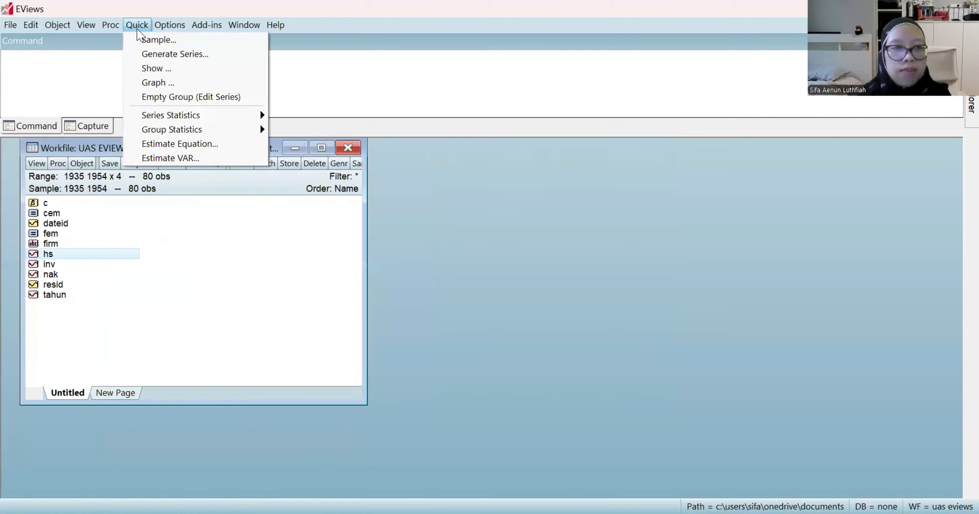
left_click(174, 143)
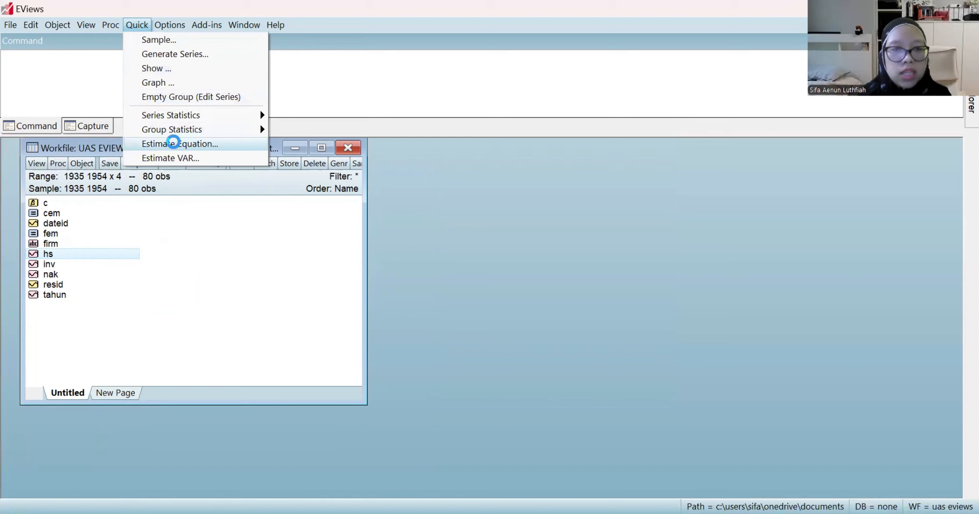
type("og")
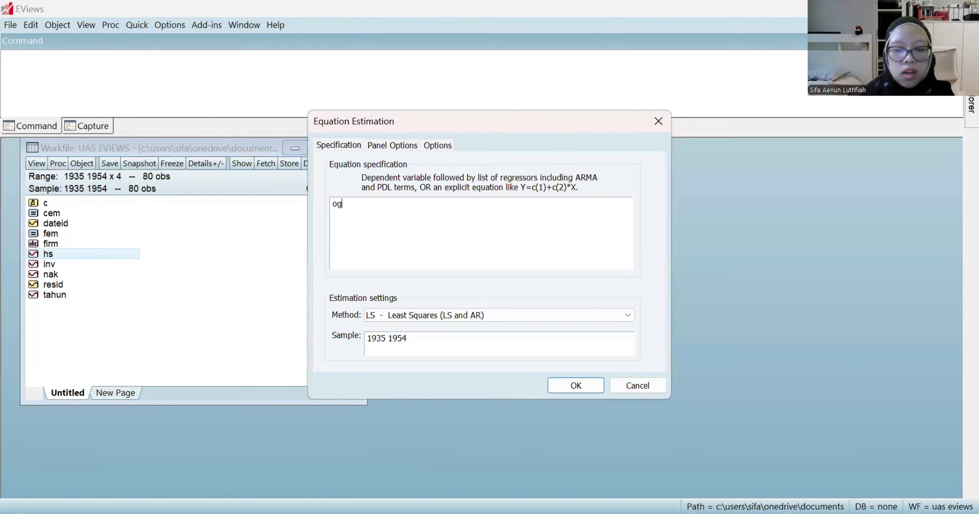
key("BackSpace")
key("BackSpace")
type("lo")
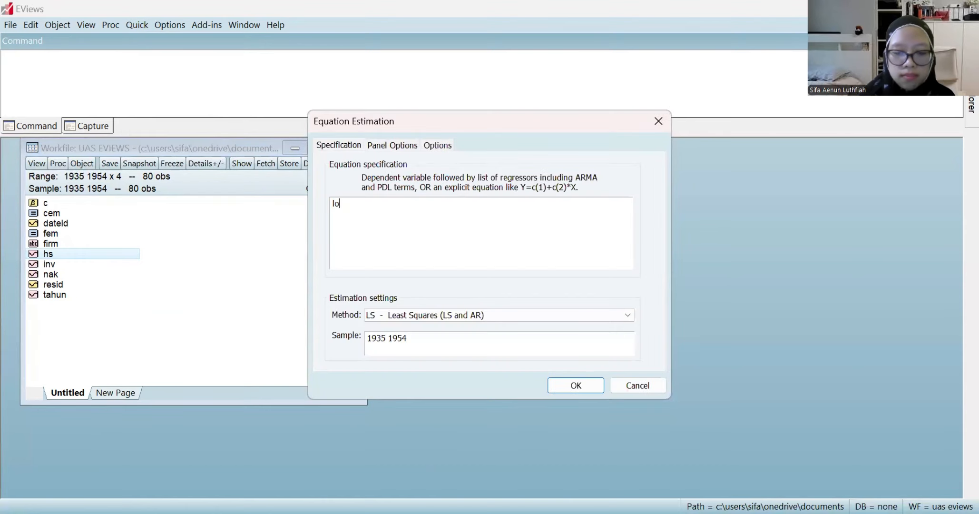
type("g(i")
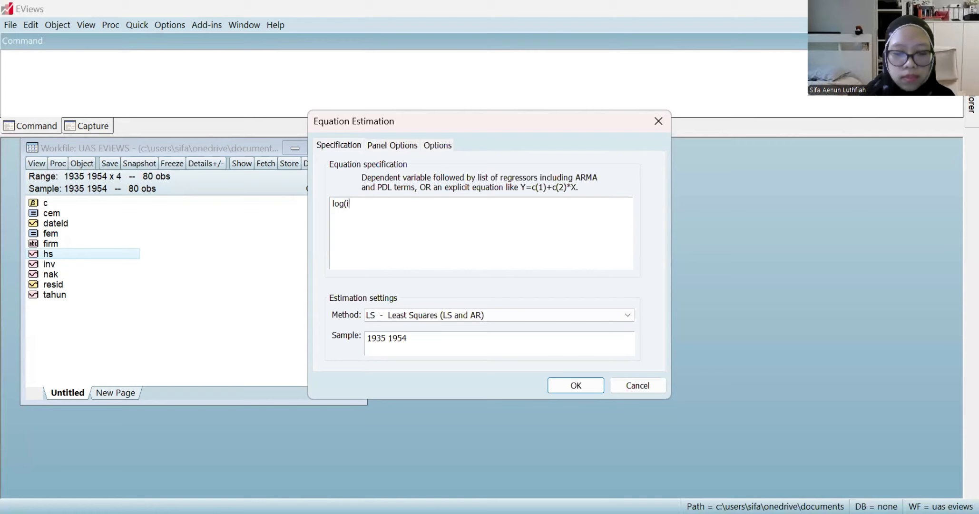
type("nv) c")
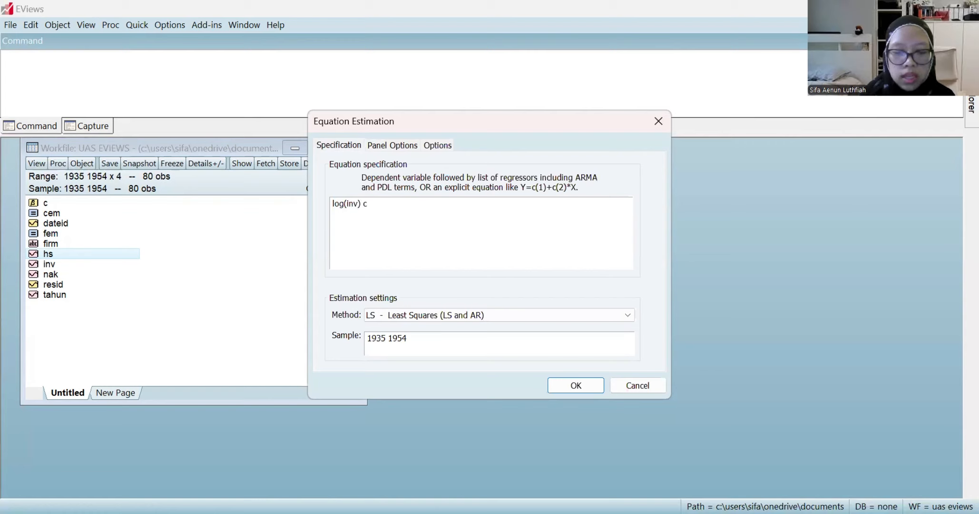
type(" log(hs")
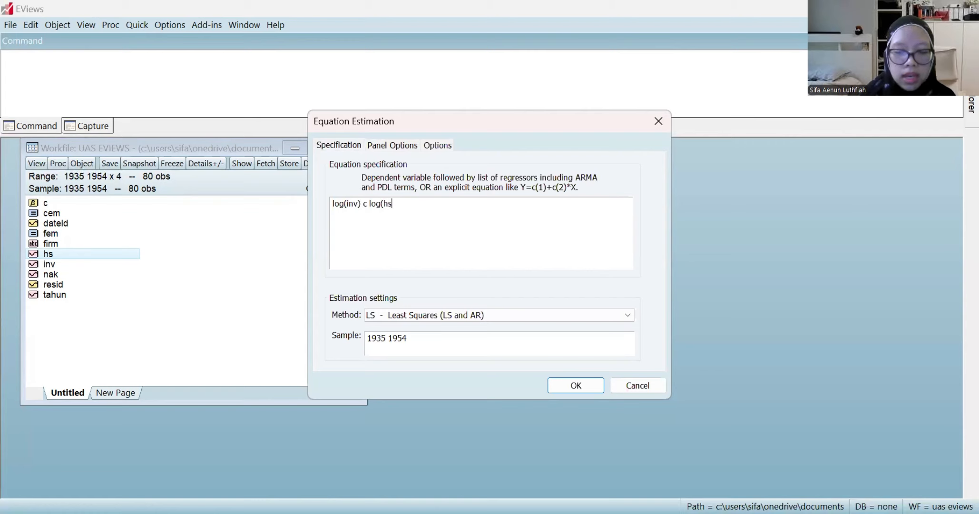
type(") log")
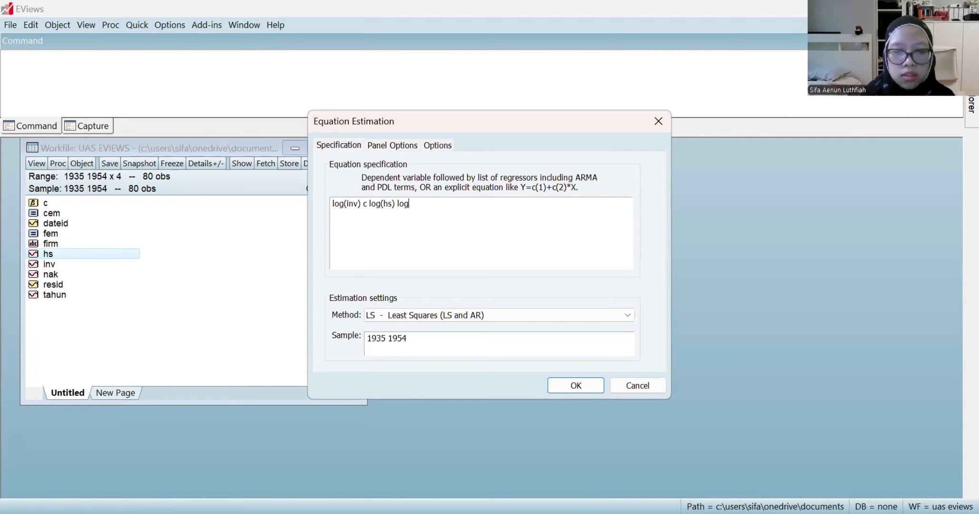
type("(nak)")
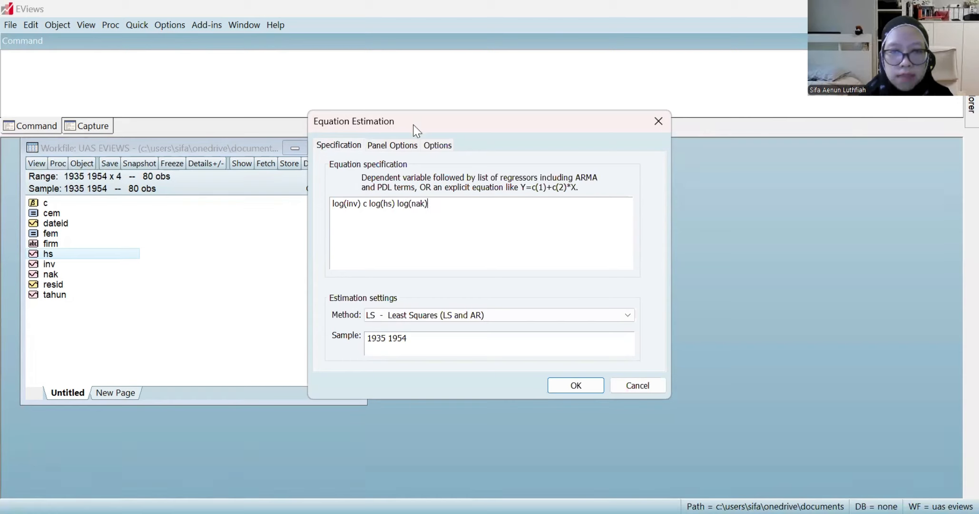
Set the cross-section effects to Random with period effects at None, and run the estimation
left_click(394, 145)
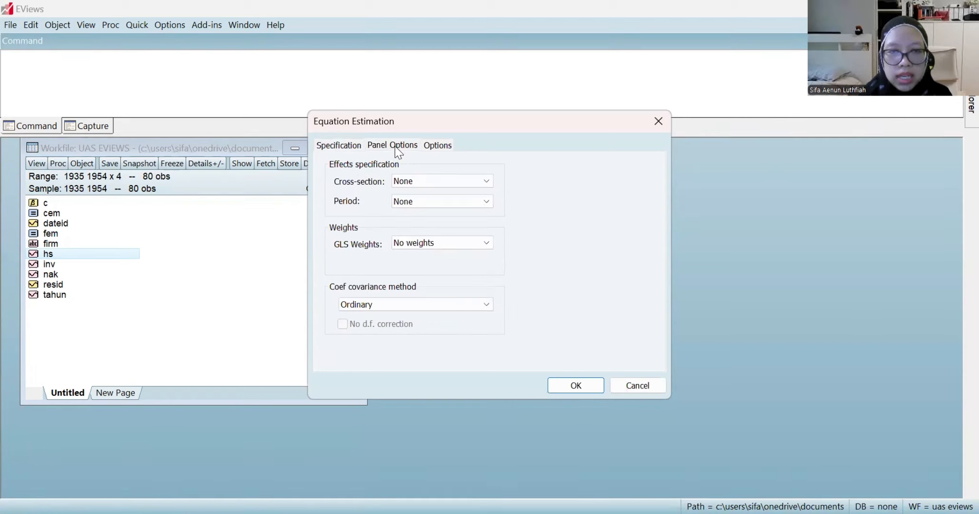
left_click(421, 185)
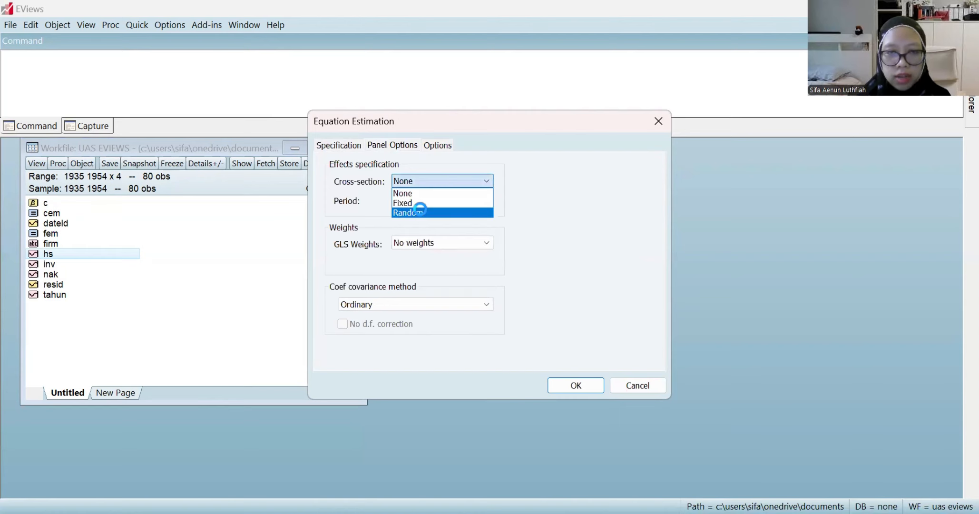
left_click(421, 212)
key("Return")
Name the random effects equation REM and close its results window, keeping the workfile open
left_click(229, 168)
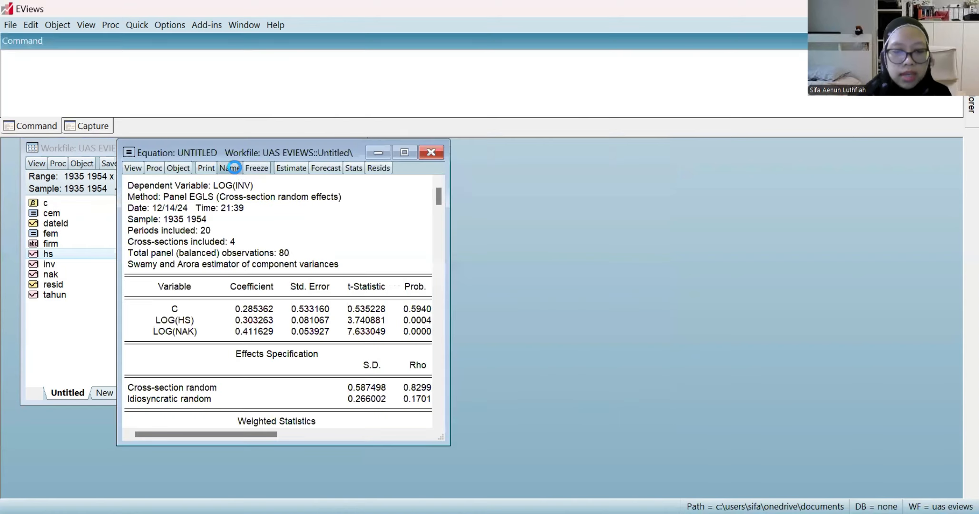
type("REM")
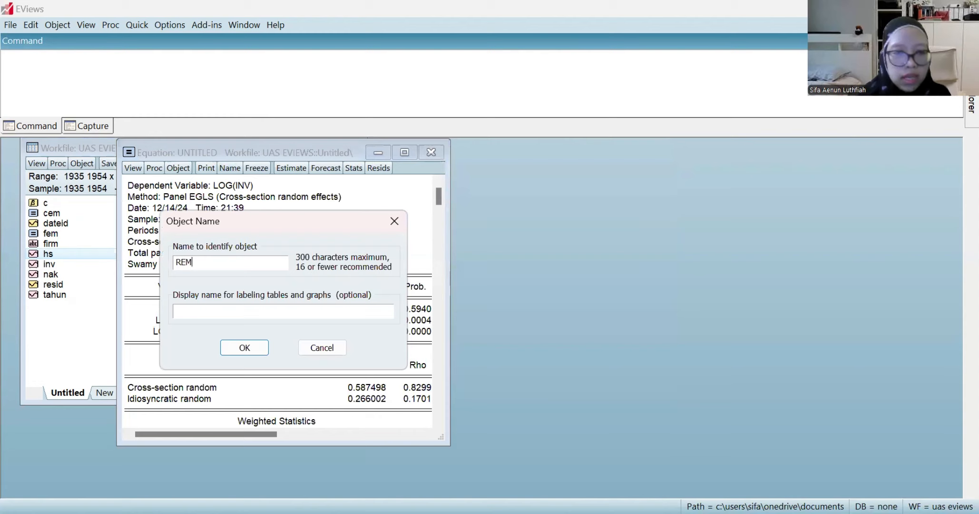
key("Return")
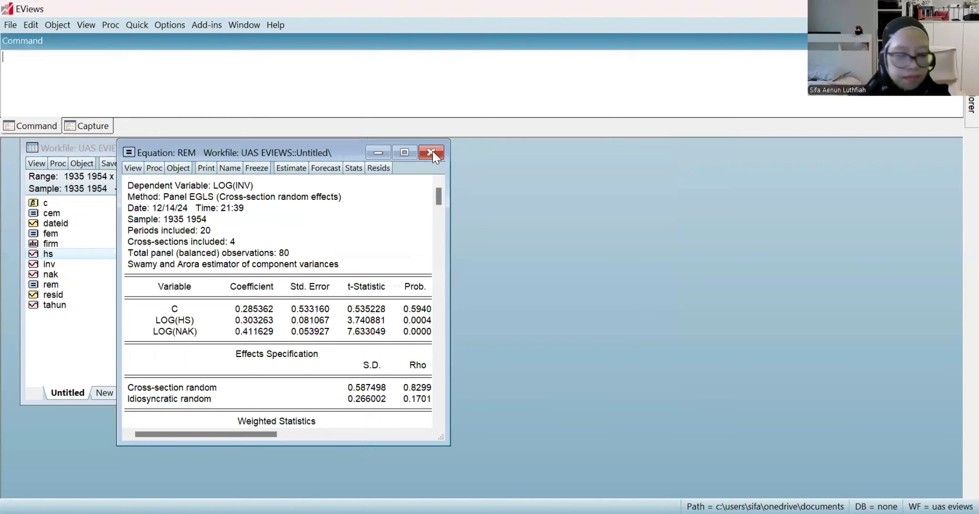
left_click(431, 152)
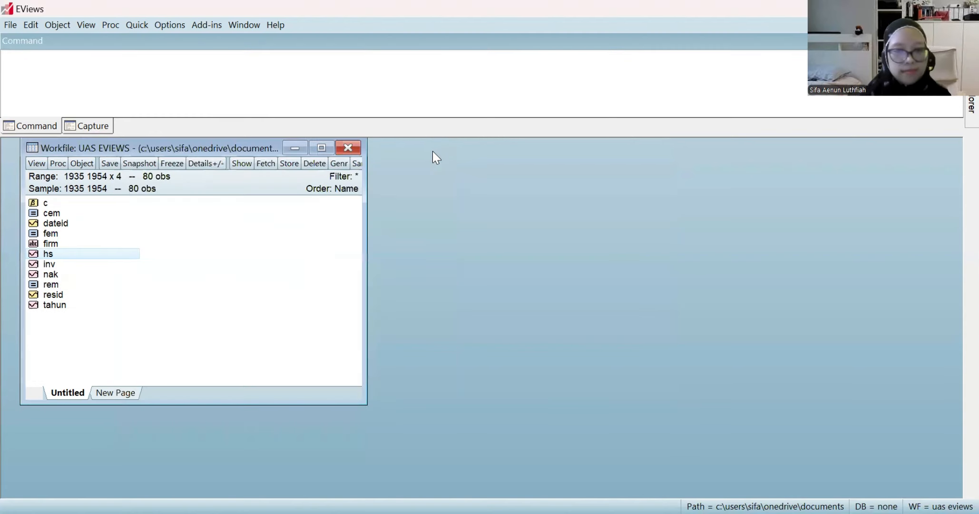
left_click(356, 151)
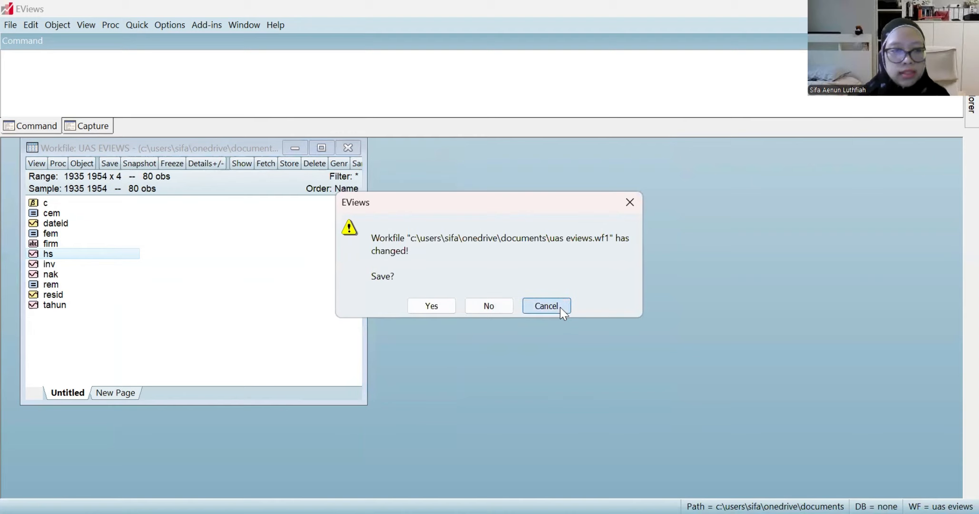
left_click(546, 306)
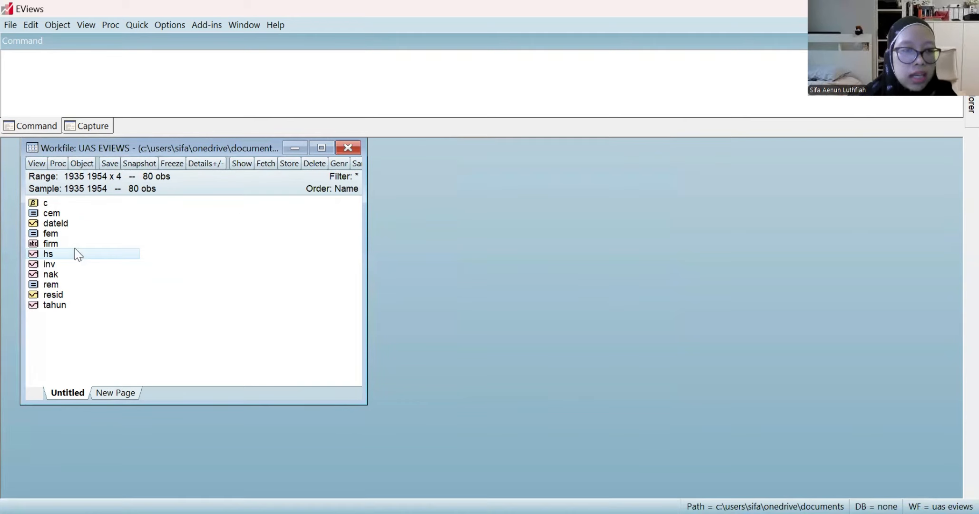
Open the FEM equation and run the Redundant Fixed Effects - Likelihood Ratio test on it
double_click(61, 235)
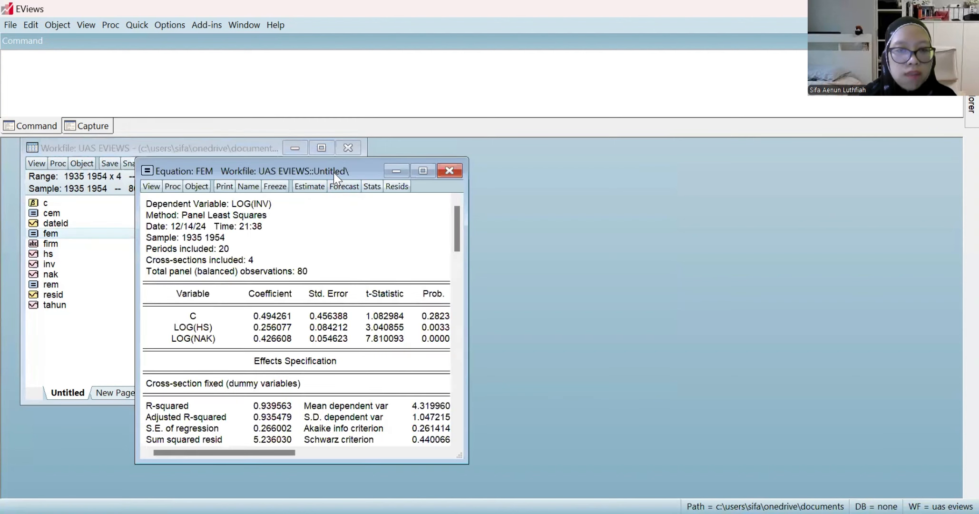
left_click_drag(333, 172, 409, 157)
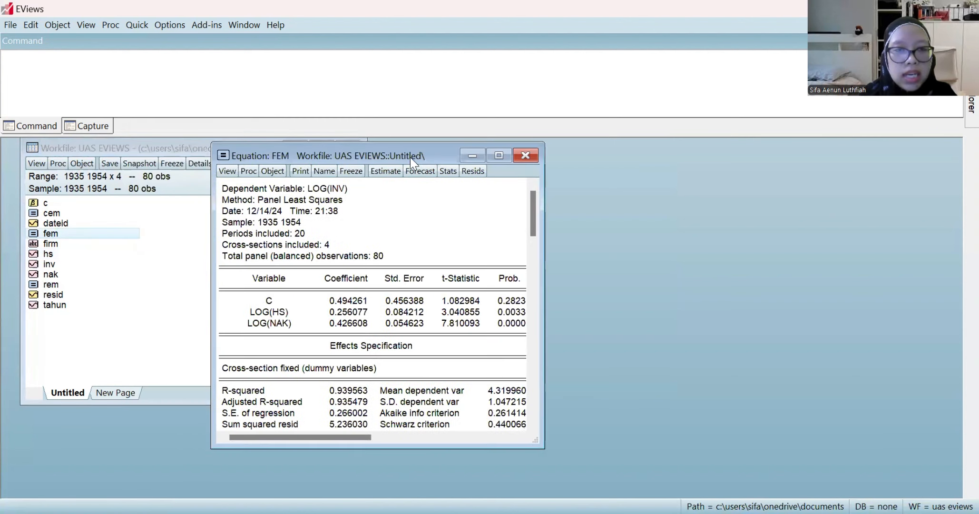
left_click(233, 171)
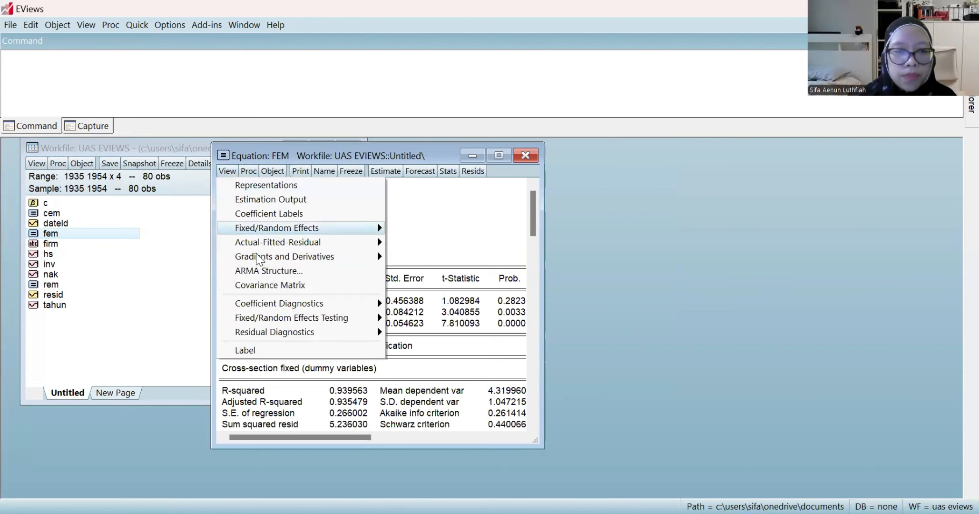
mouse_move(273, 319)
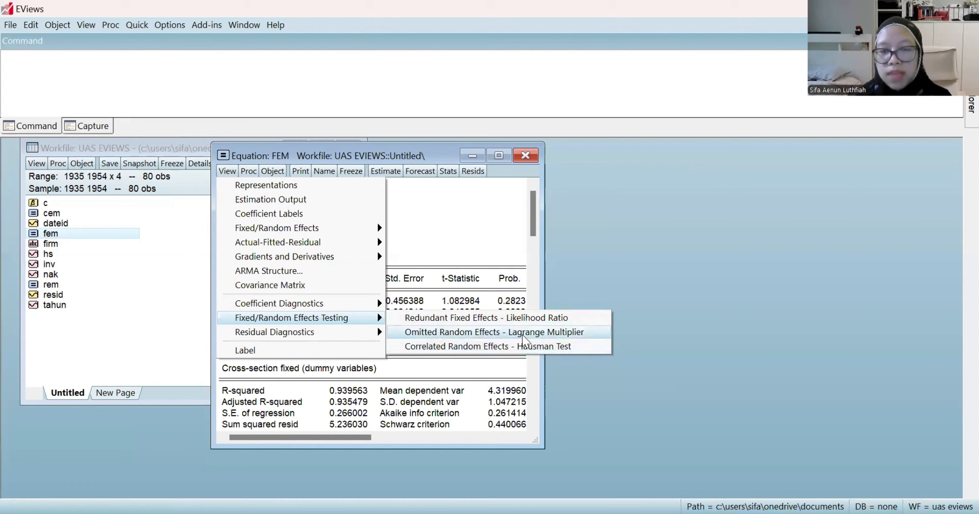
left_click(459, 318)
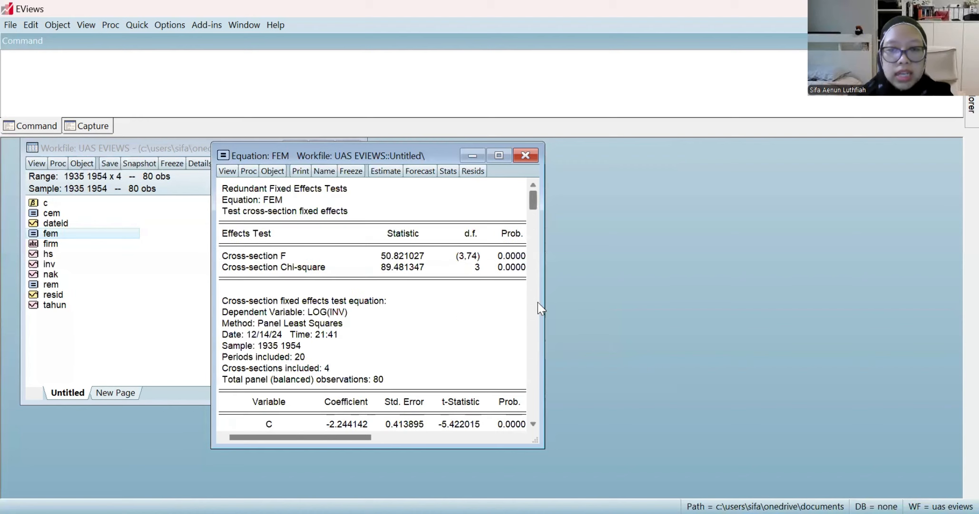
Widen the FEM test results, examine the Cross-section F row with its probability, and close the window
left_click_drag(541, 306, 567, 307)
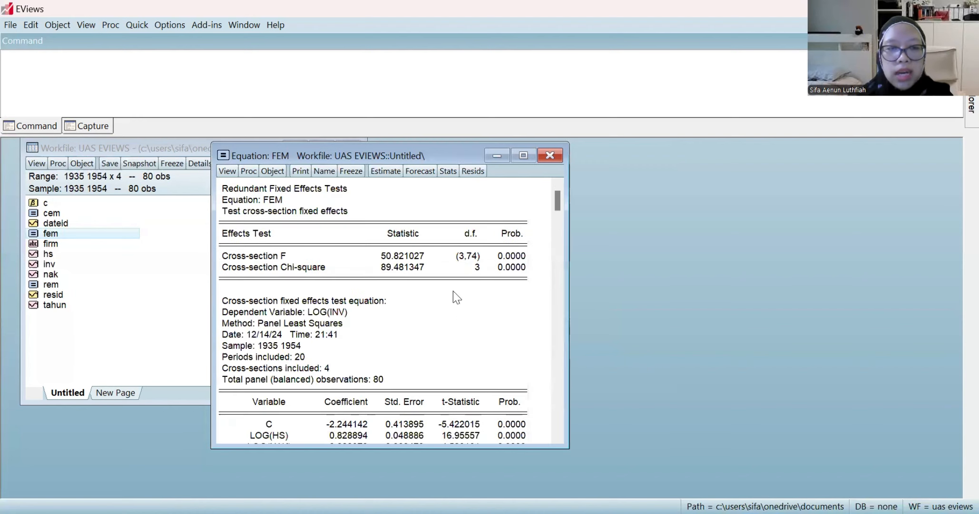
left_click(223, 269)
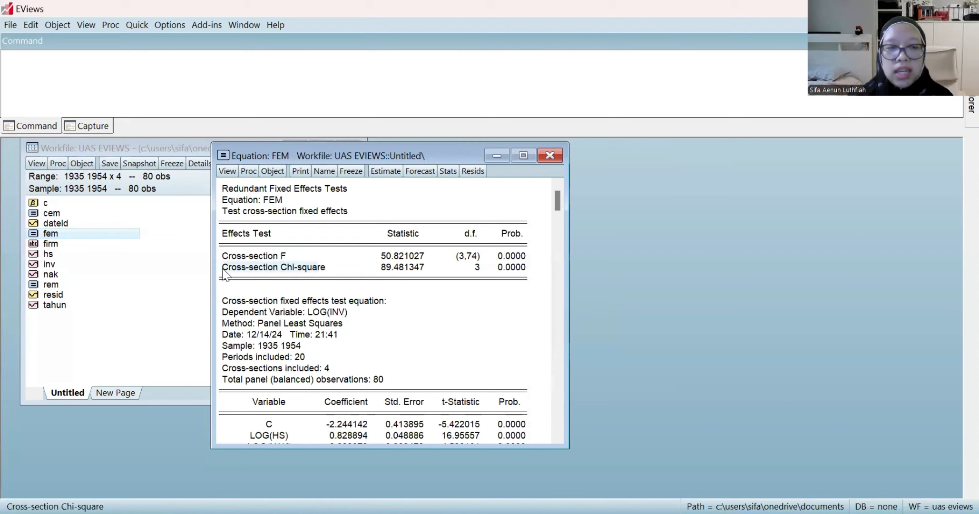
left_click_drag(222, 256, 558, 253)
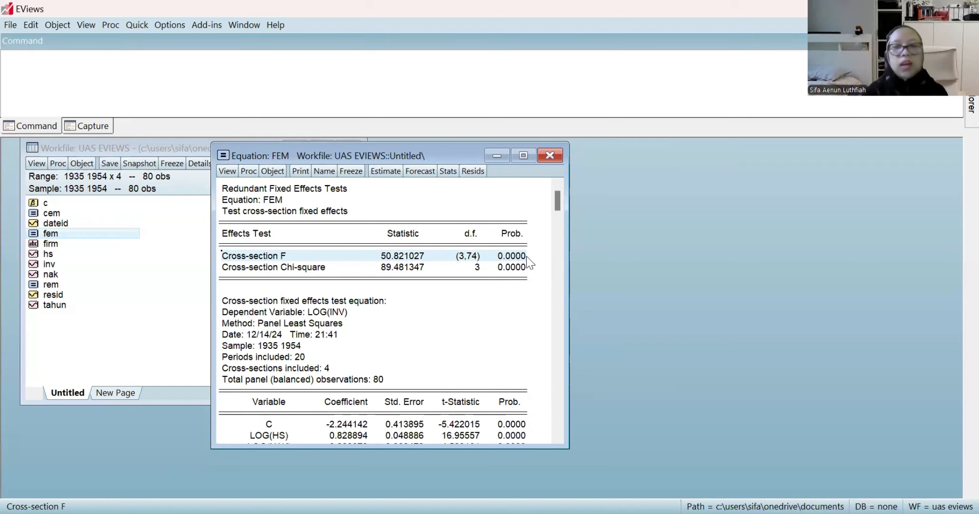
left_click(550, 155)
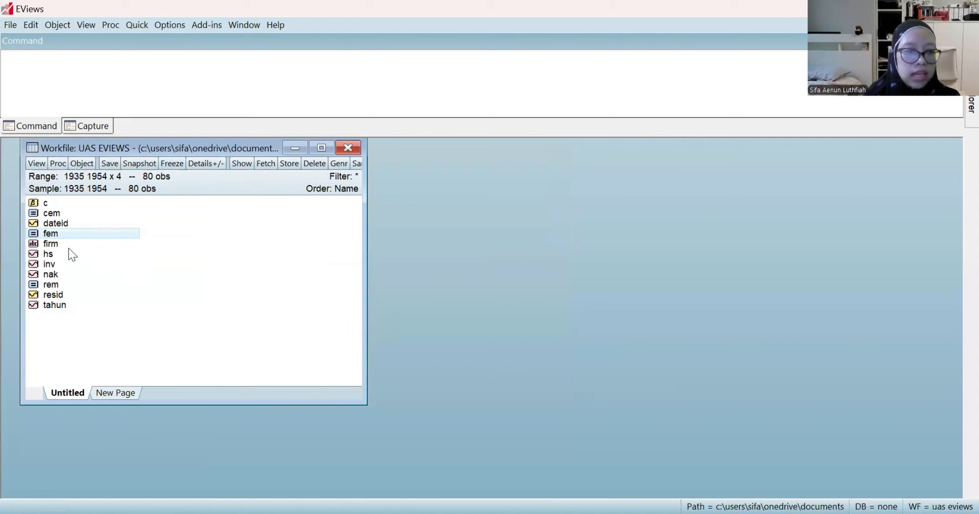
Open the REM equation, run the Correlated Random Effects - Hausman Test on it, and widen the results window
double_click(61, 285)
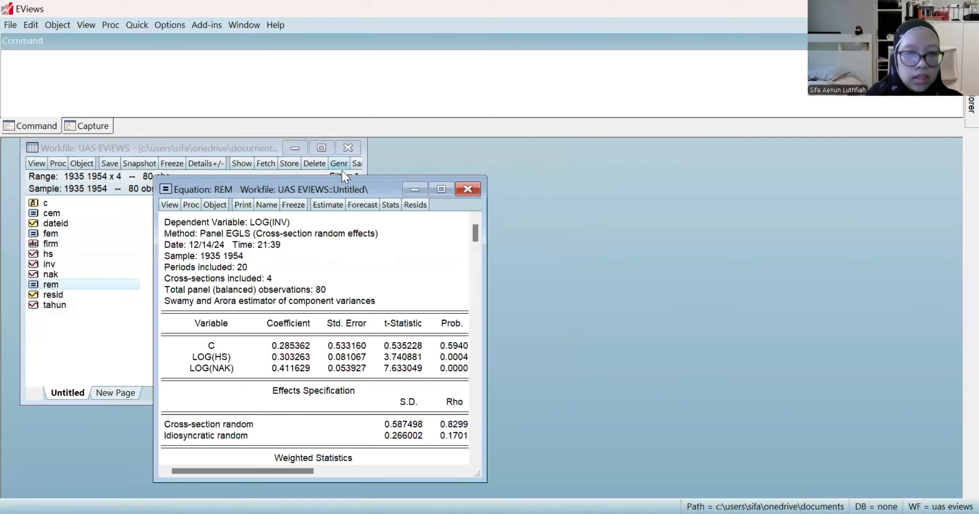
left_click_drag(340, 185, 355, 146)
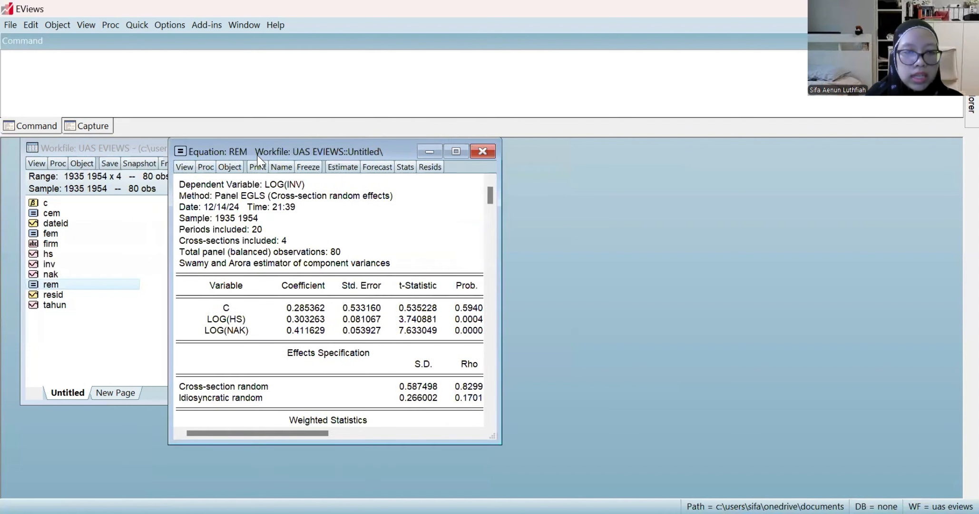
left_click(183, 168)
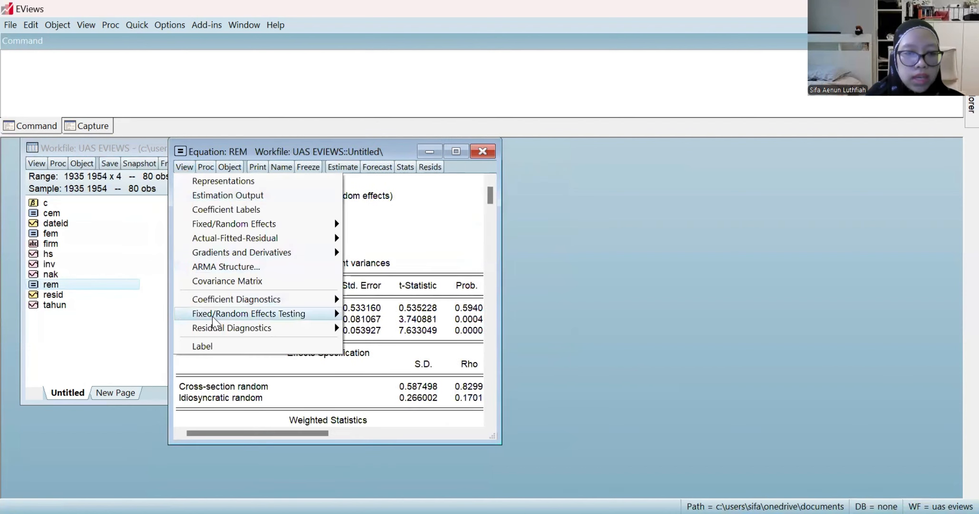
mouse_move(215, 318)
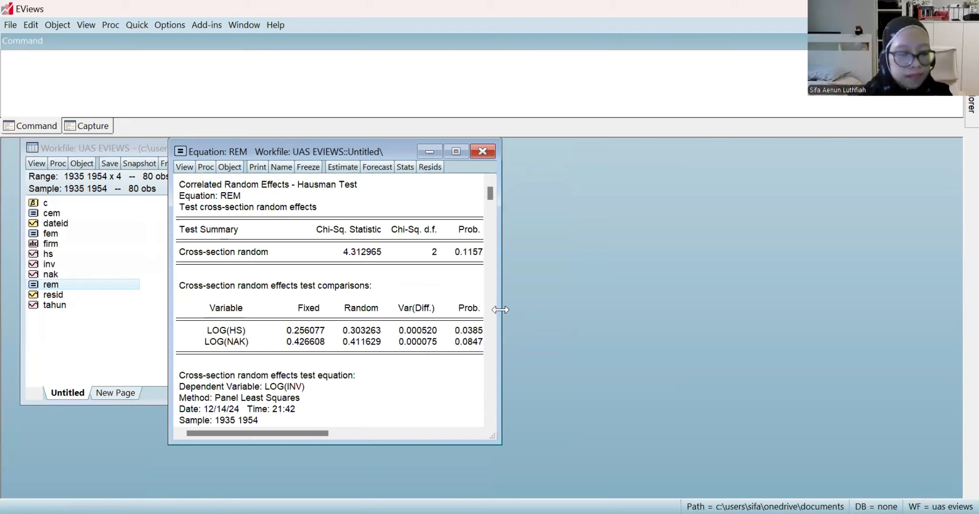
left_click_drag(500, 309, 541, 311)
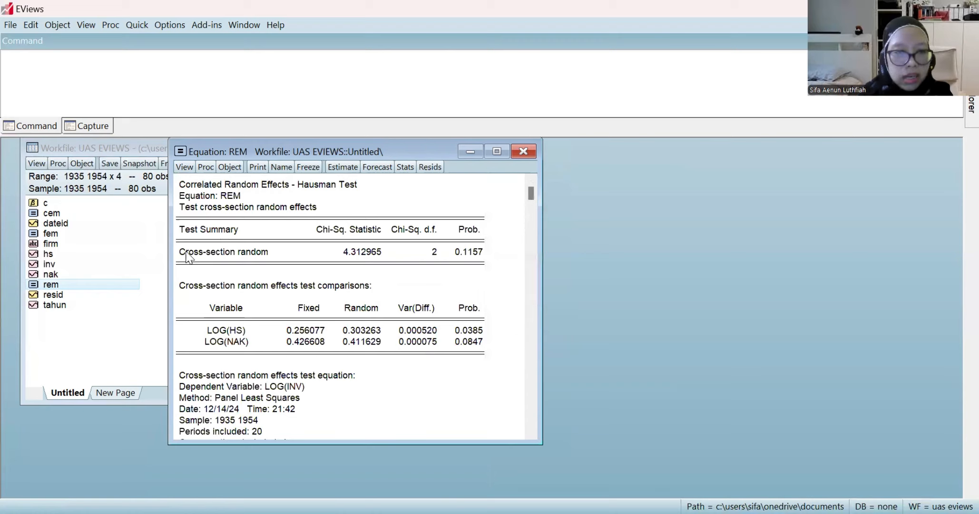
Examine the Cross-section random row with its probability in the Hausman test results, and close the REM window
left_click_drag(190, 252, 482, 253)
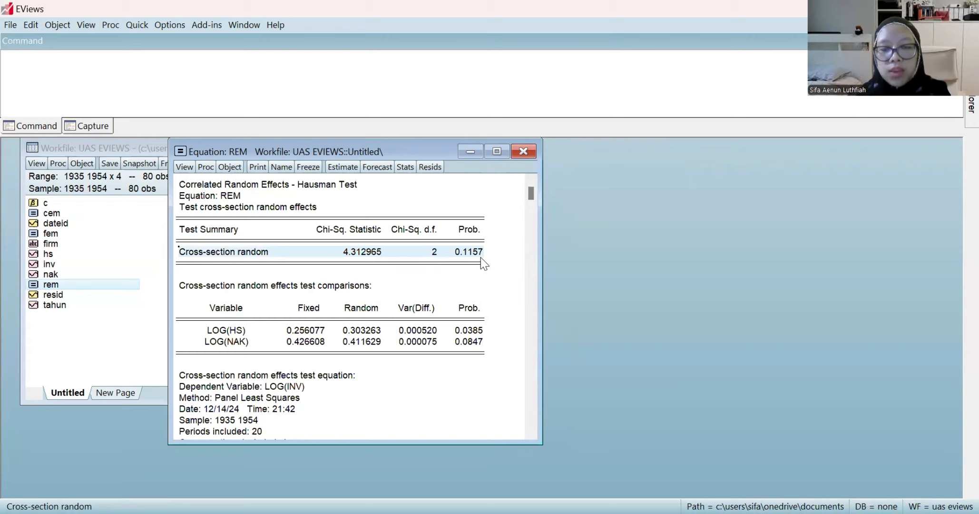
left_click(523, 152)
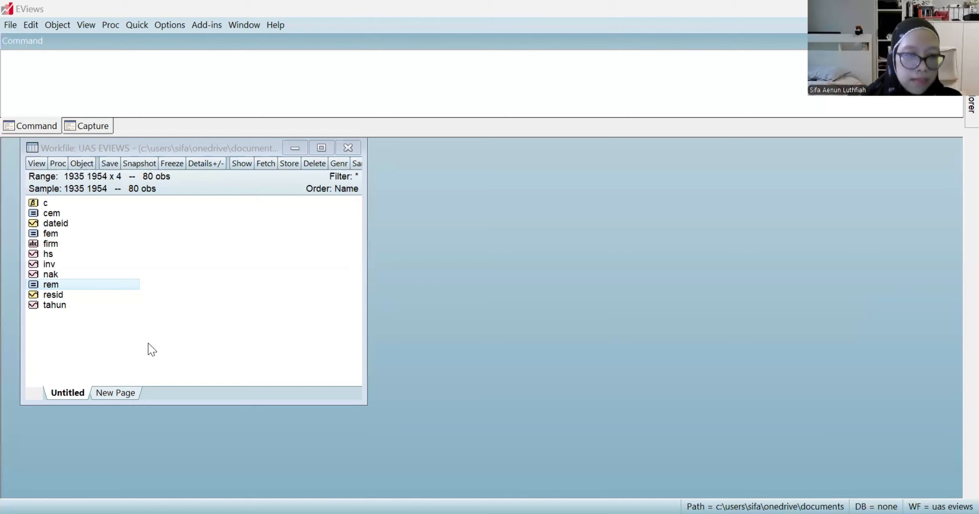
Open the REM equation and run the Histogram - Normality Test on its residuals
double_click(51, 285)
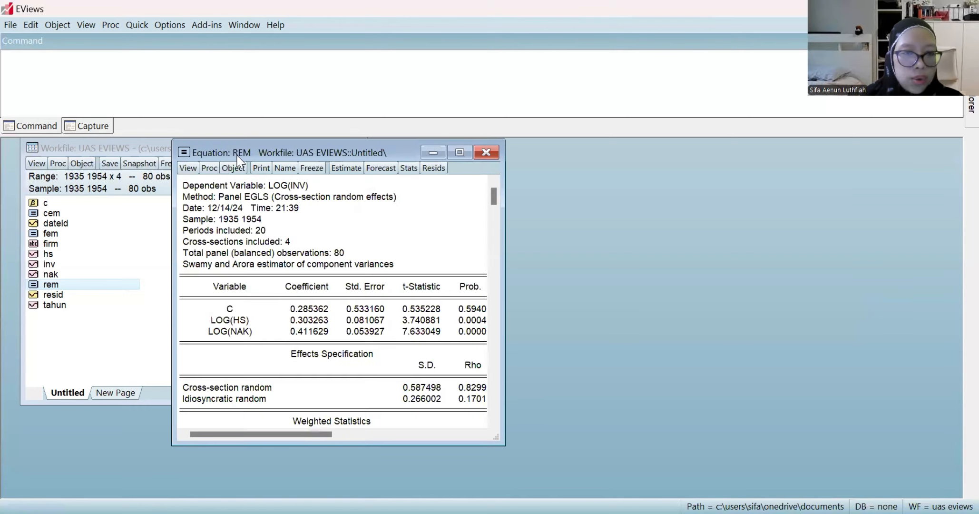
left_click(188, 168)
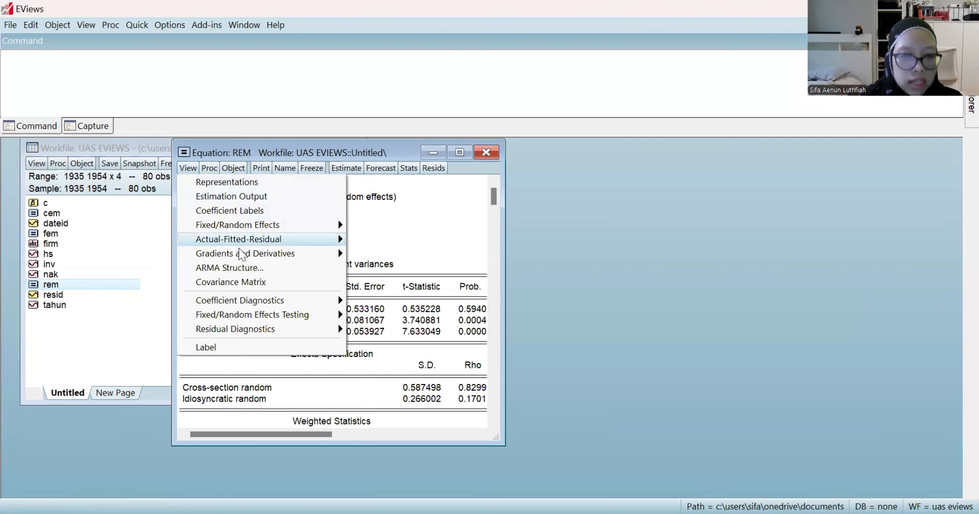
mouse_move(254, 333)
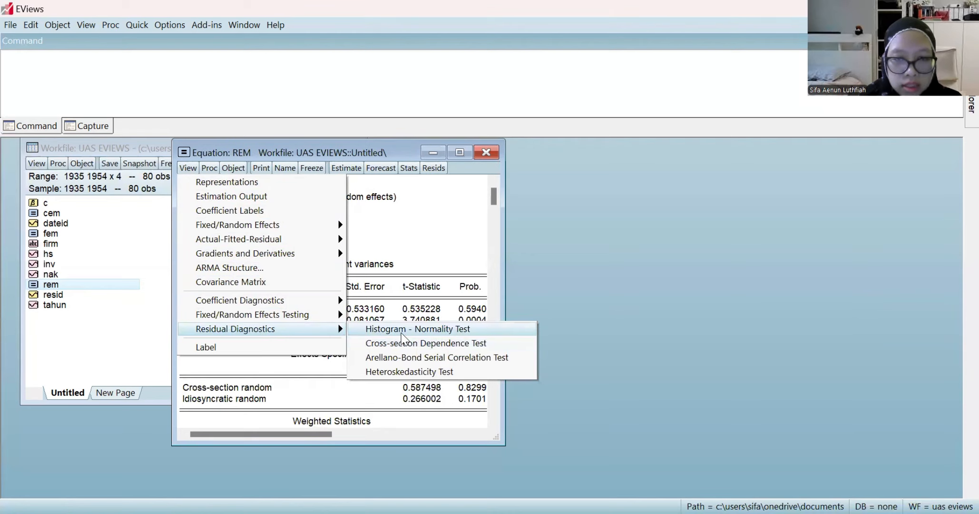
left_click(401, 333)
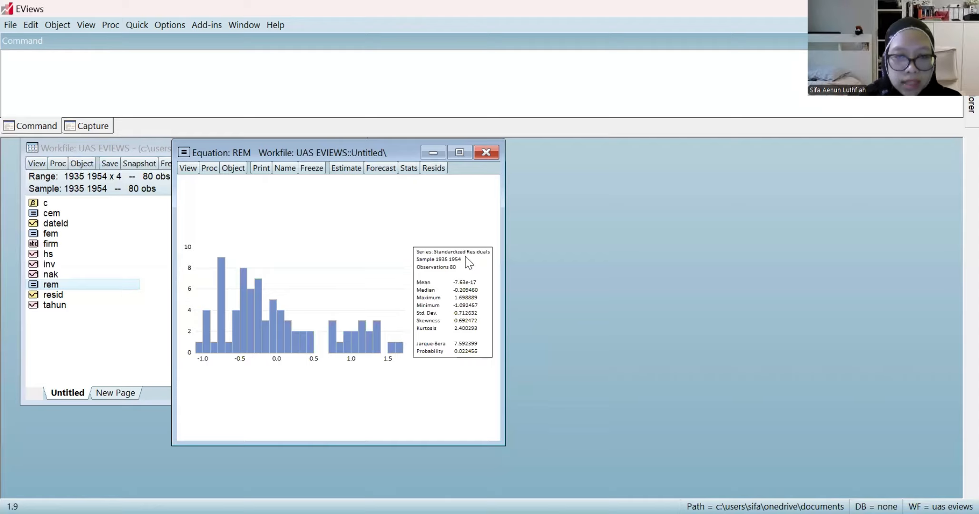
Enlarge the residual histogram to read the Jarque-Bera probability, restore it, rename the equation uji_normalitas, and close it
left_click(459, 152)
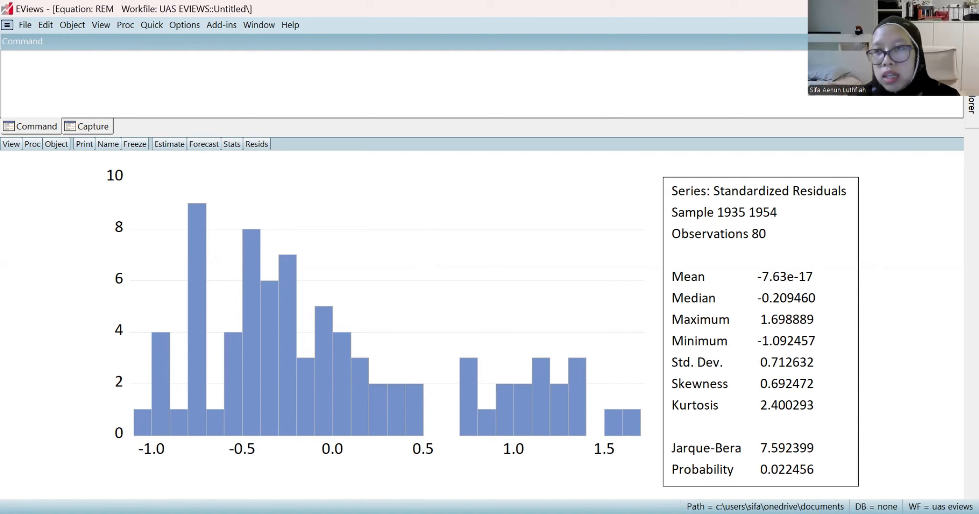
left_click(956, 25)
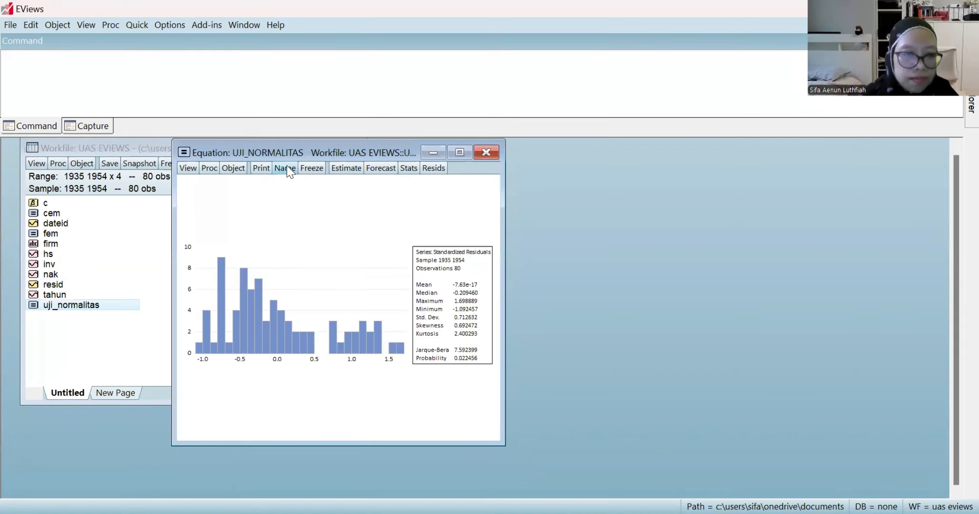
left_click(486, 152)
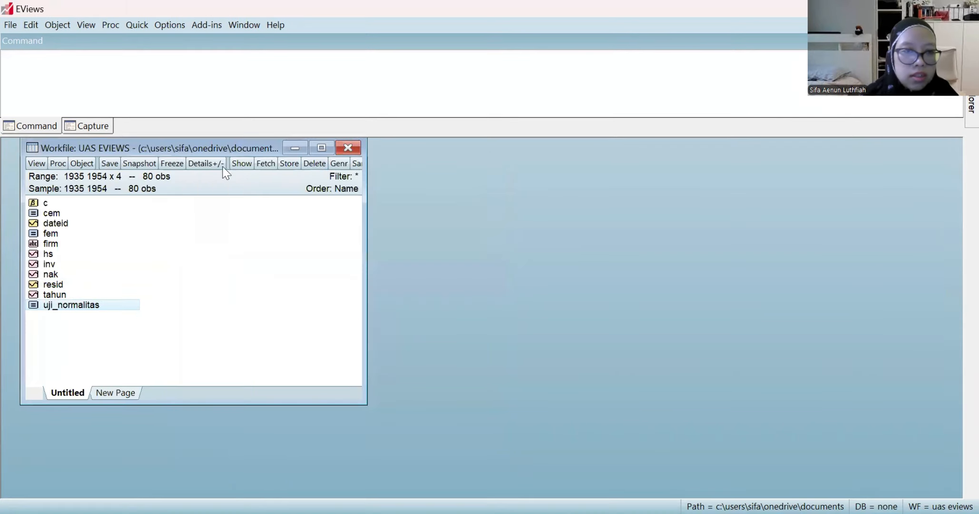
Compute the correlation matrix of log(hs) and log(nak) as group statistics
left_click(136, 26)
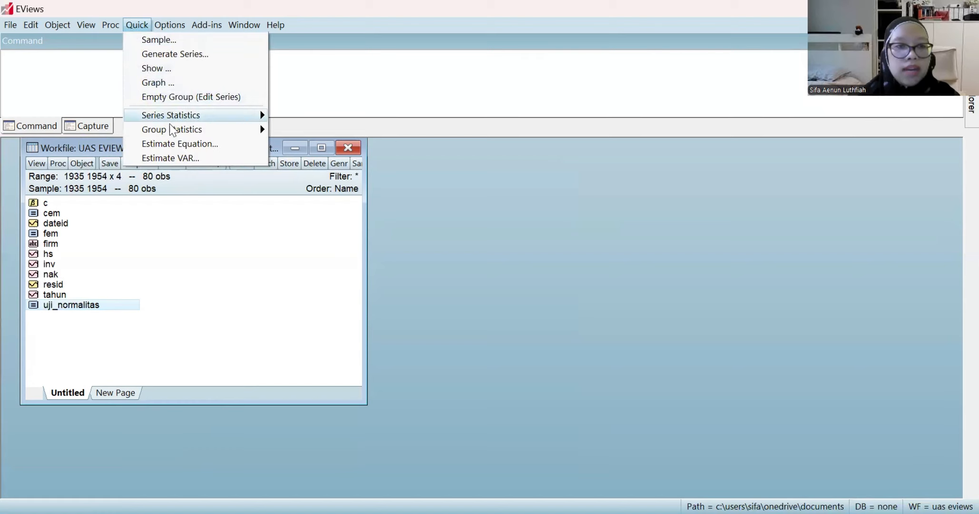
mouse_move(174, 134)
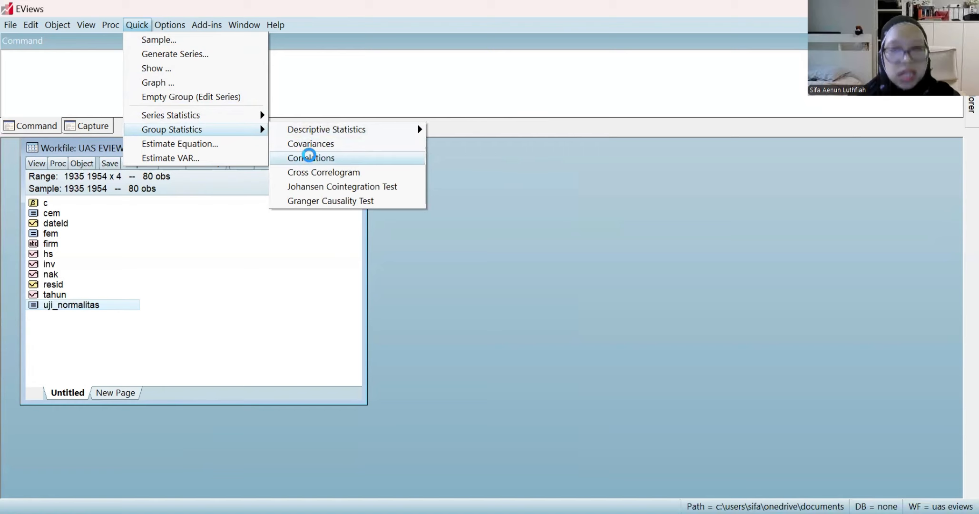
left_click(310, 159)
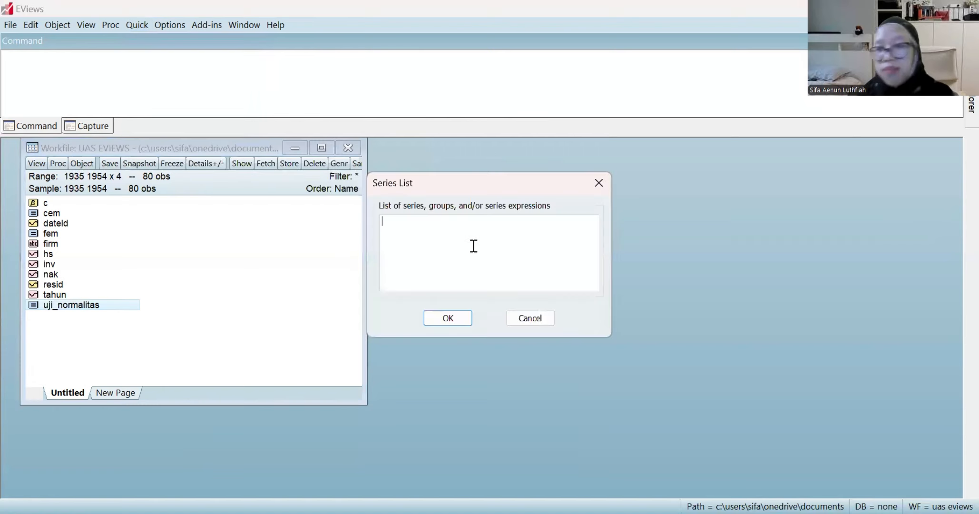
type("log")
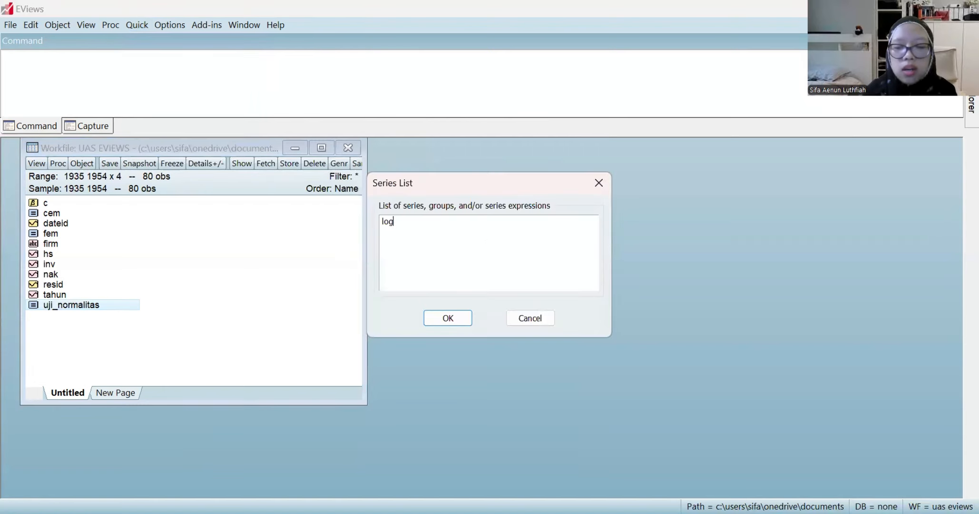
type("(hs) l")
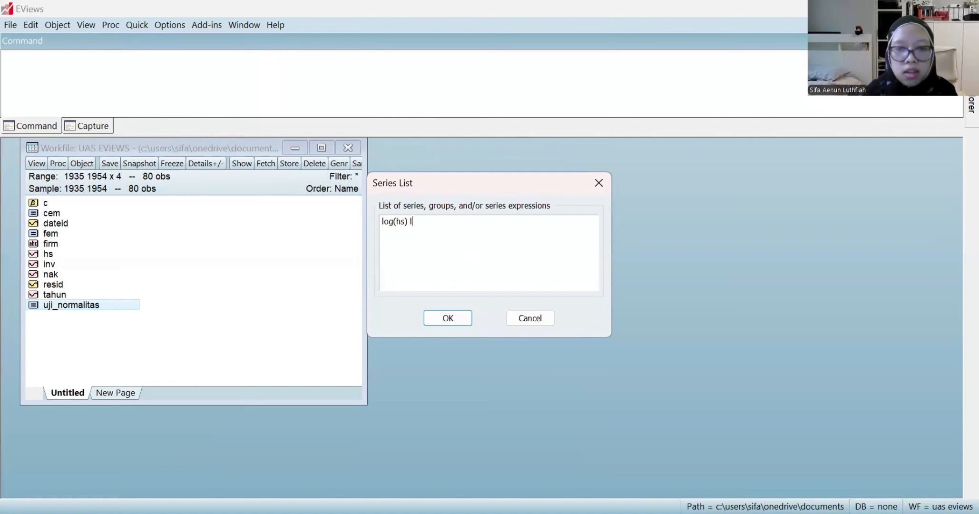
type("og(nak)")
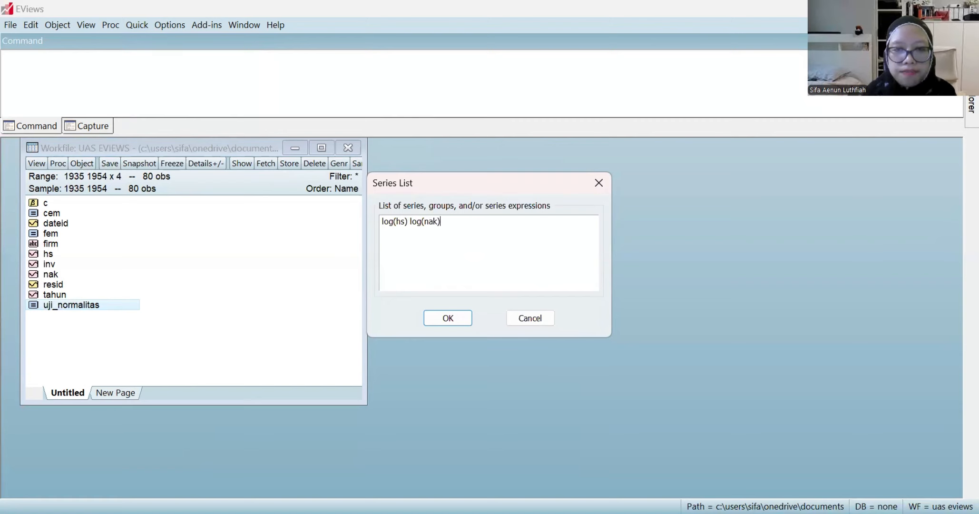
key("Return")
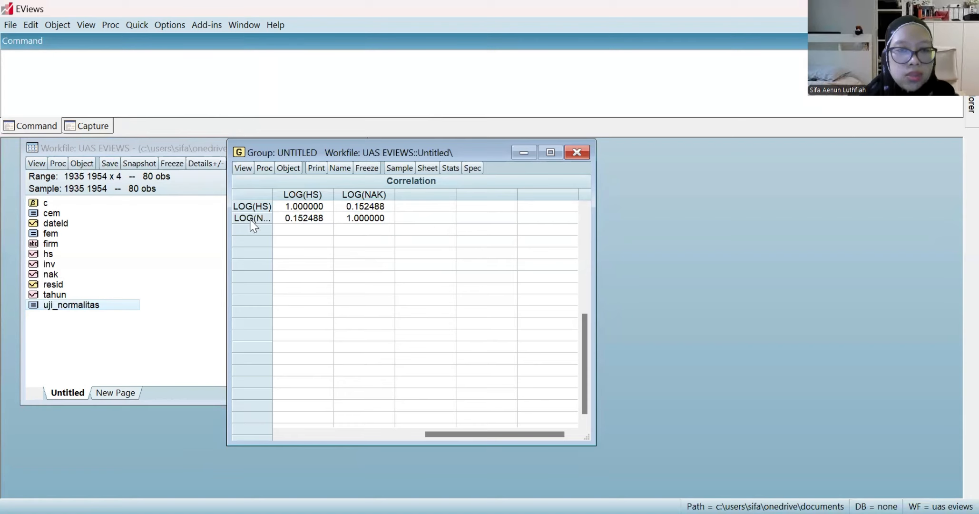
Check the correlation between LOG(HS) and LOG(NAK), name the group uji_multikolearitas, and close its window
left_click(304, 219)
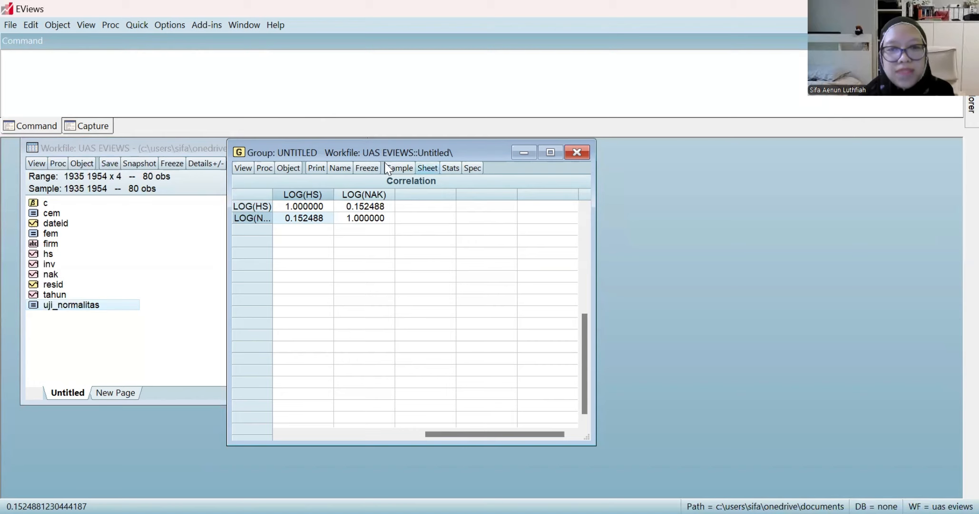
left_click(338, 168)
type("uji_")
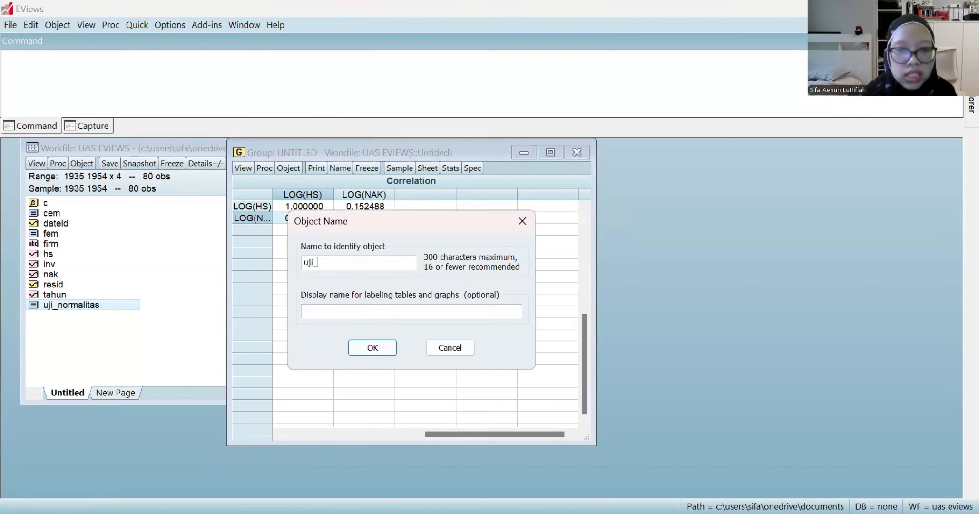
type("multik")
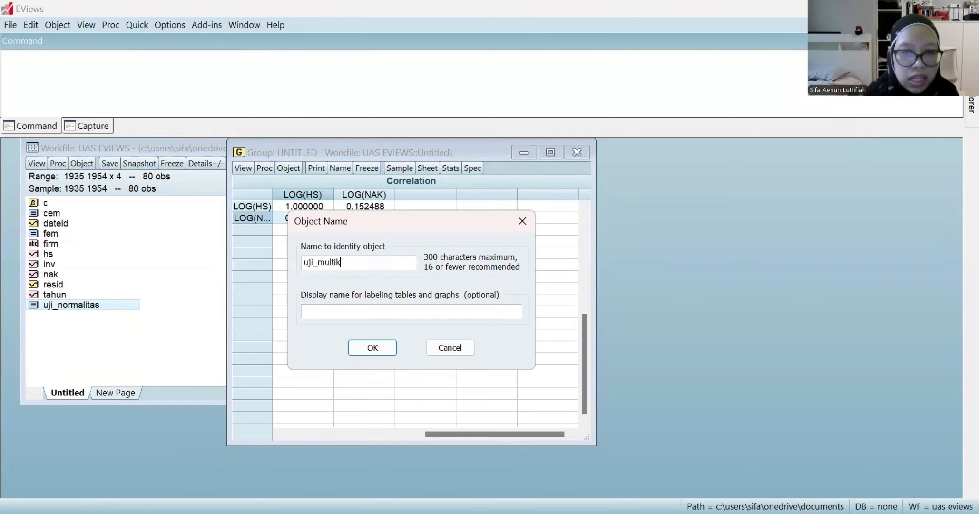
type("ole")
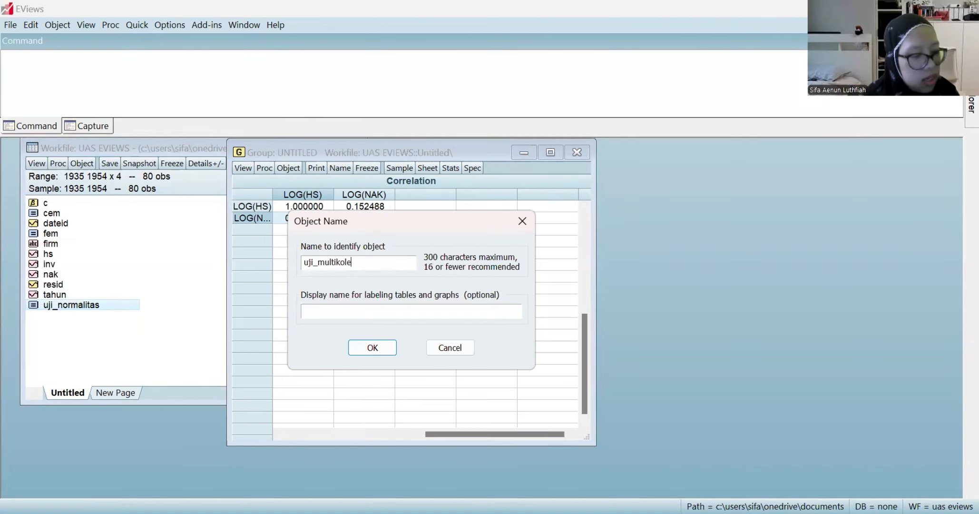
type("aritas")
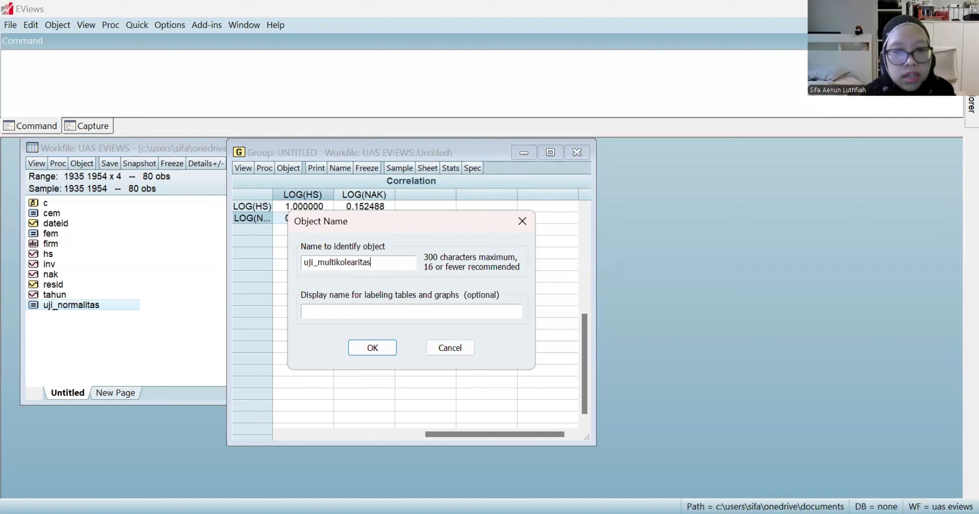
key("Return")
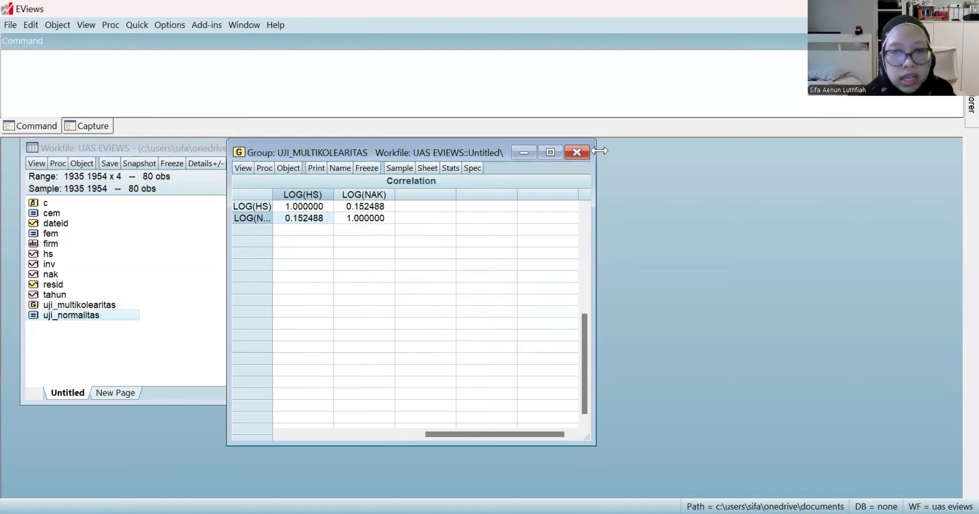
left_click(574, 152)
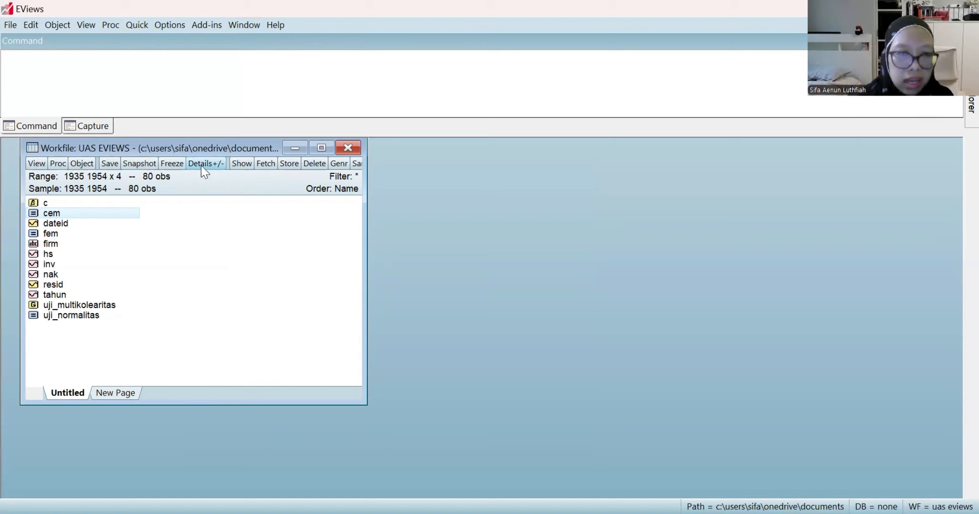
Open the CEM equation and re-estimate it with GLS weights set to Cross-section weights
left_click(137, 25)
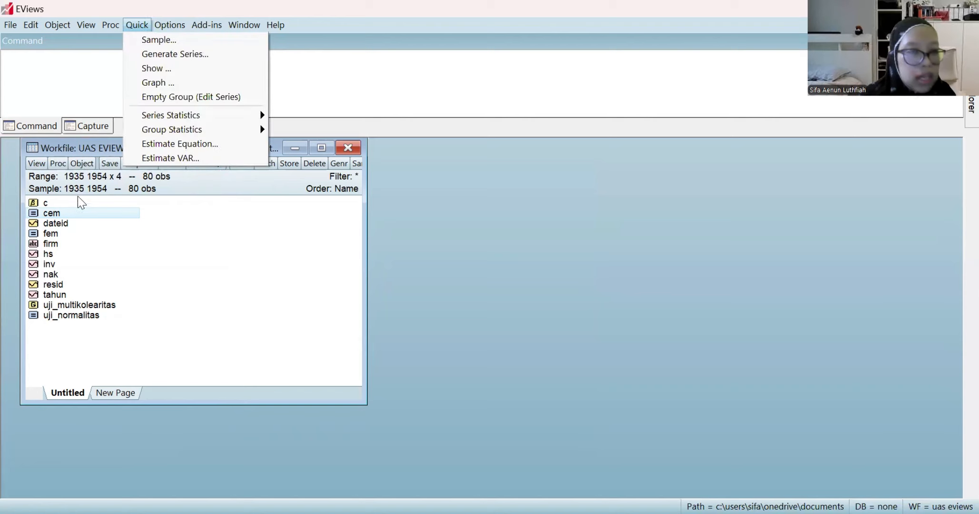
left_click(75, 213)
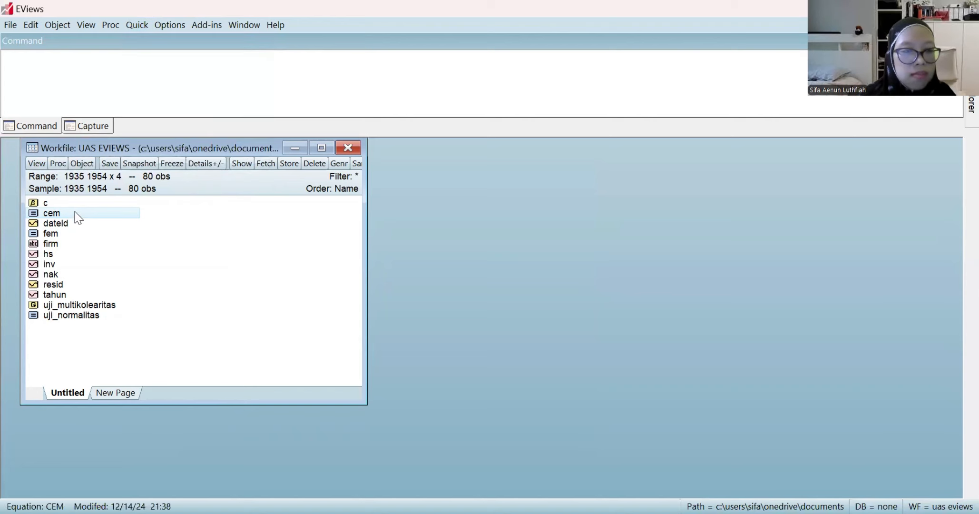
double_click(78, 215)
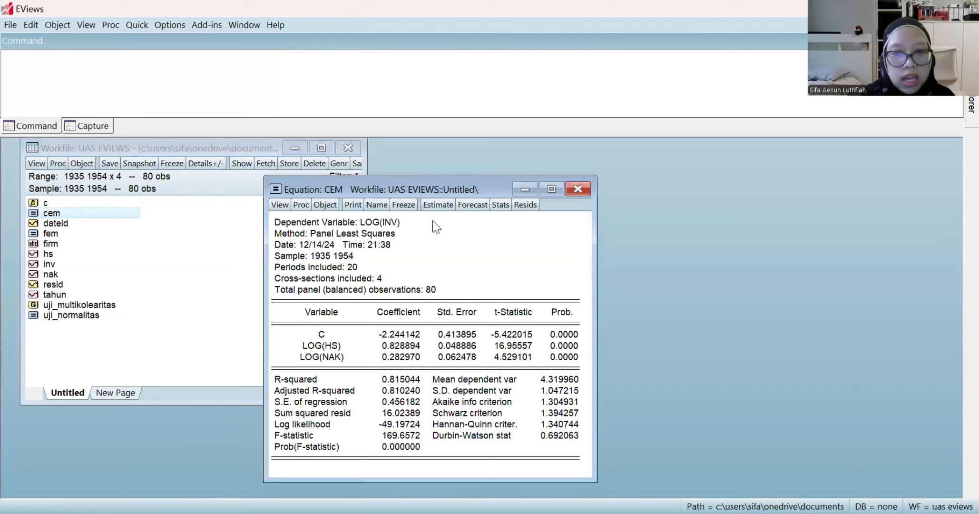
left_click(438, 204)
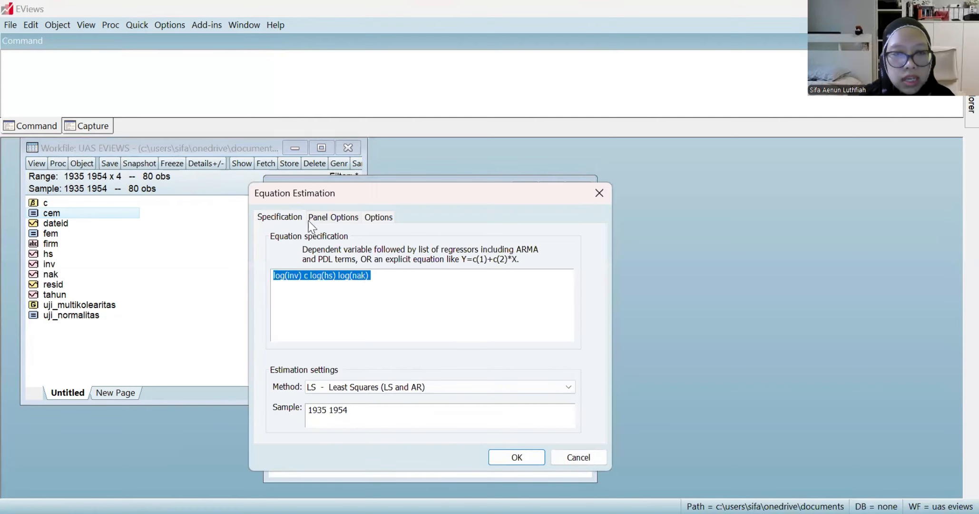
left_click(339, 220)
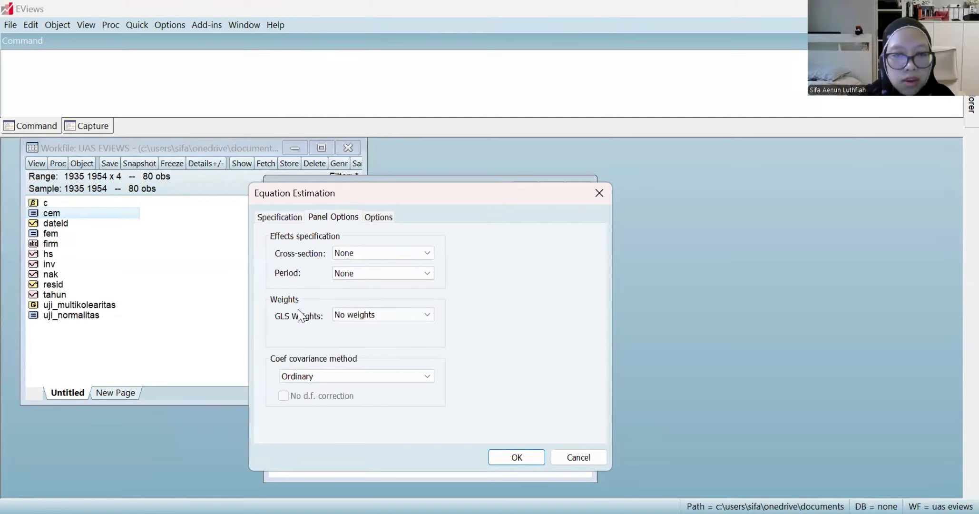
left_click(376, 320)
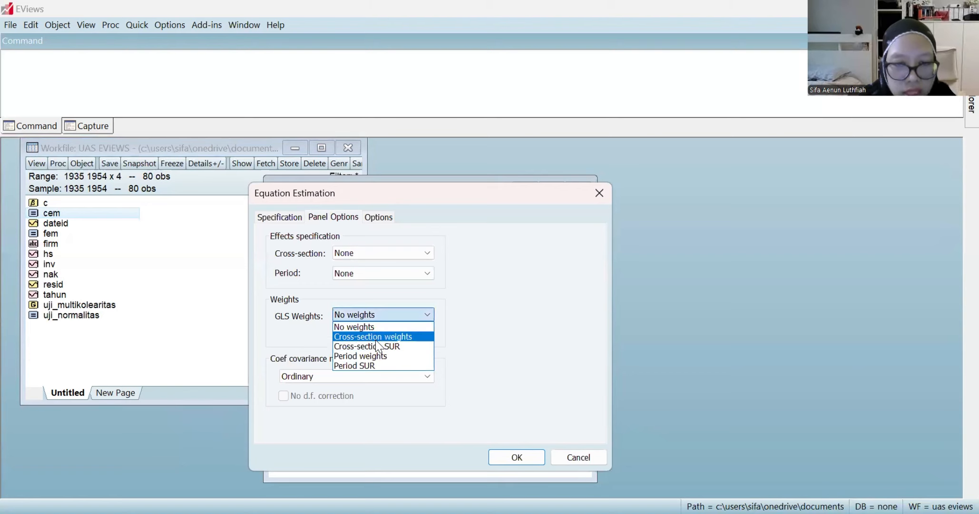
left_click(377, 337)
left_click(511, 454)
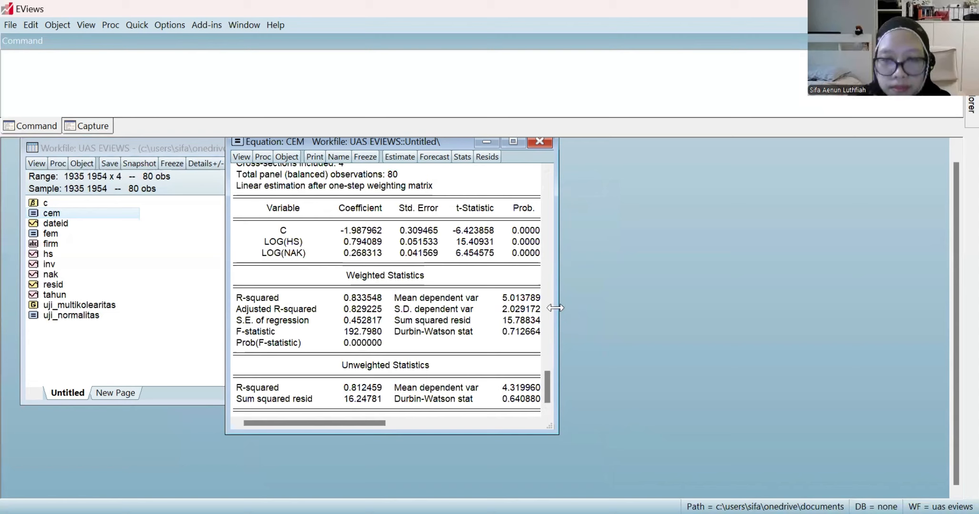
Widen the weighted CEM results, examine the R-squared under Weighted Statistics, and close the window
left_click_drag(558, 308, 593, 330)
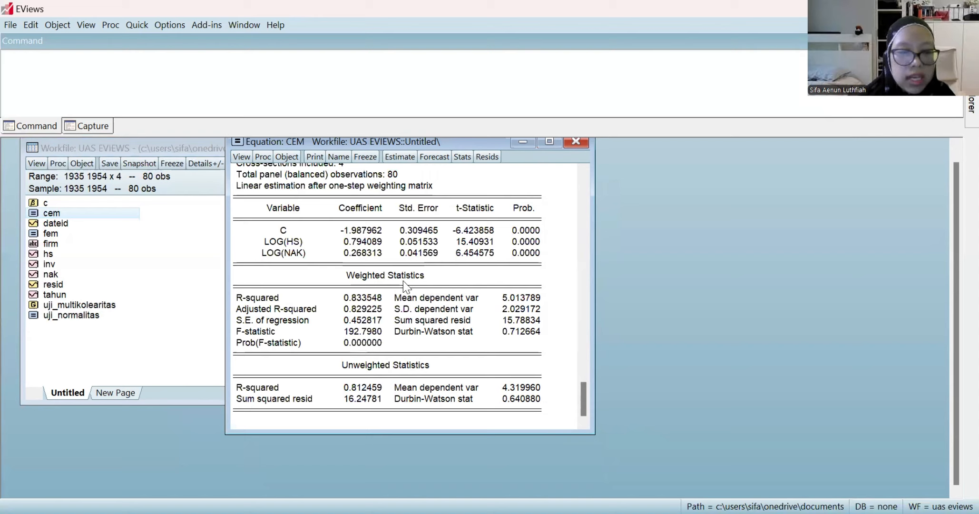
left_click(242, 297)
left_click_drag(321, 303, 385, 301)
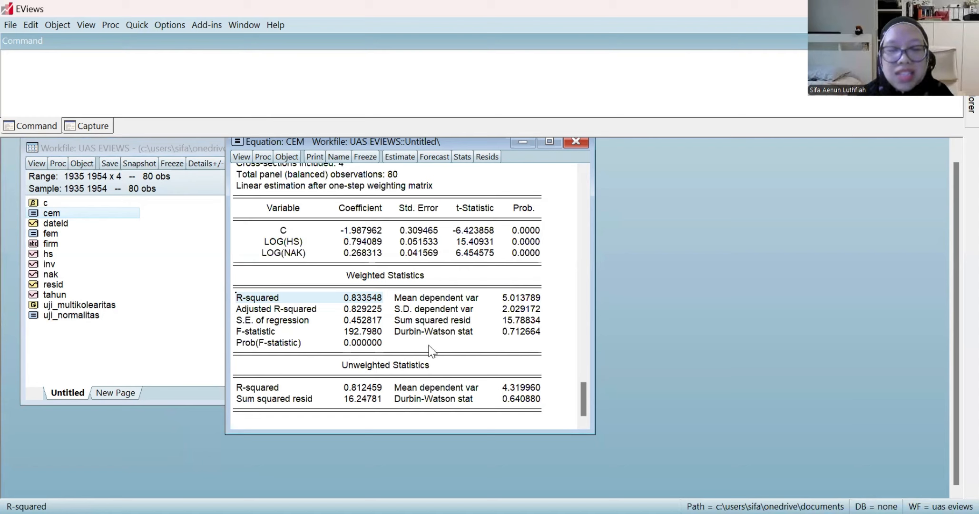
left_click(575, 142)
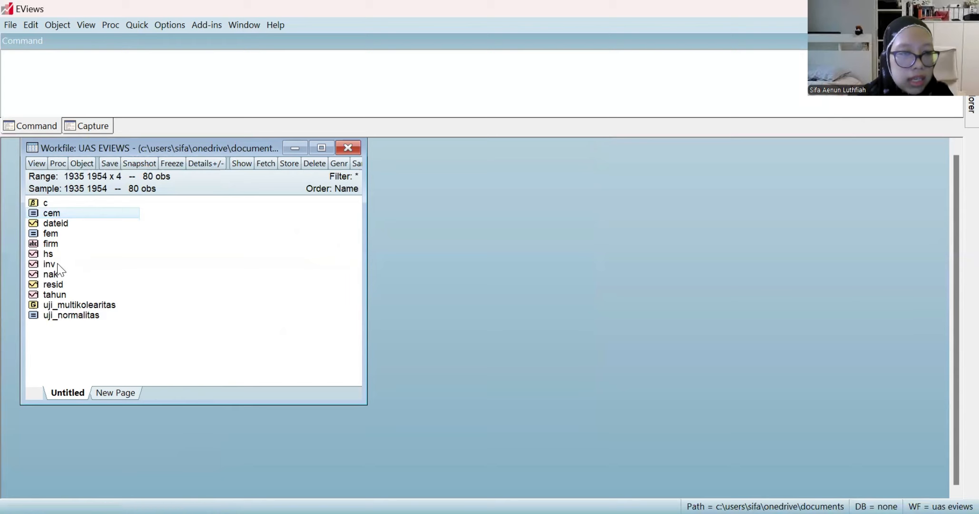
Open the FEM equation and re-estimate it with fixed cross-section effects and GLS weights set to Cross-section weights
double_click(52, 243)
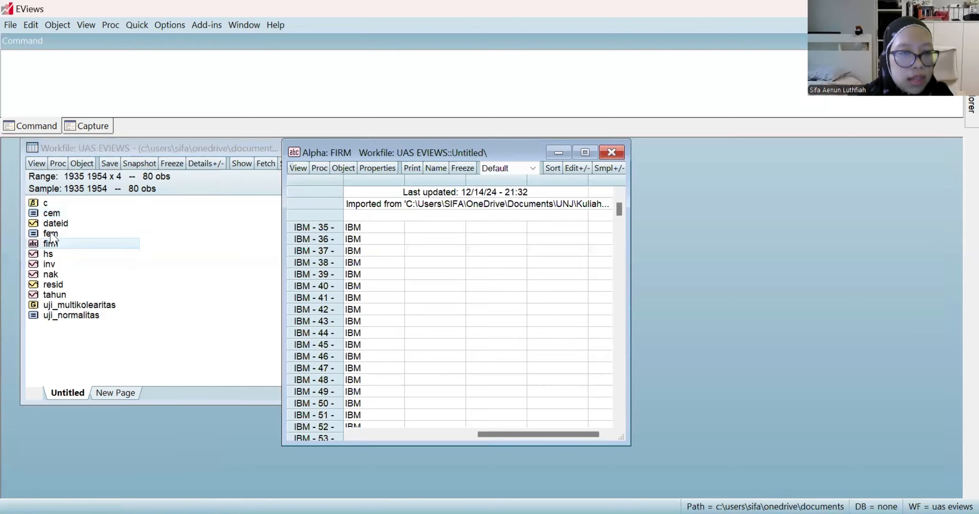
double_click(50, 232)
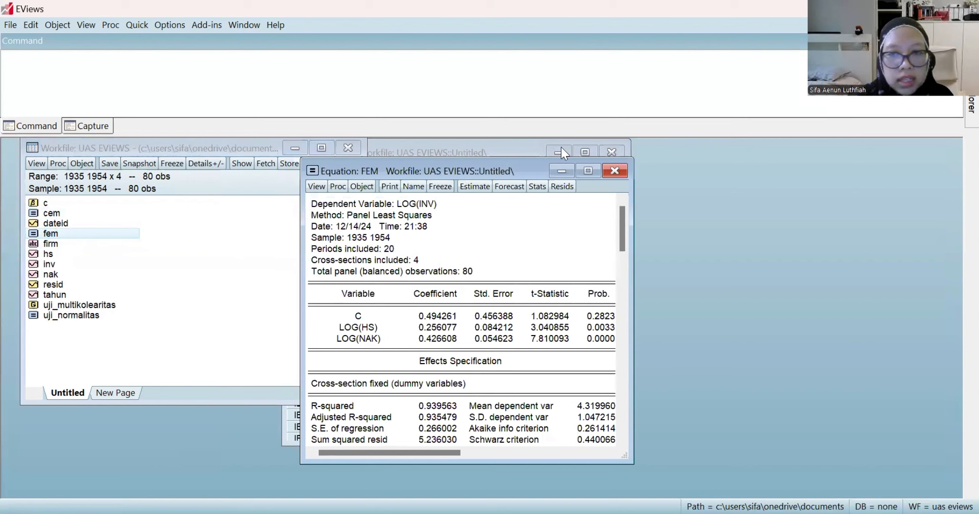
left_click(611, 152)
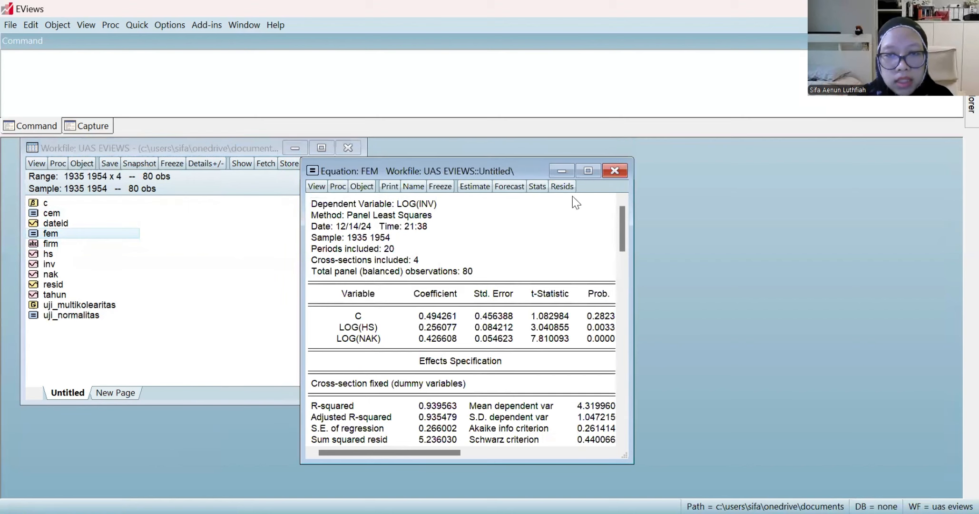
left_click(474, 186)
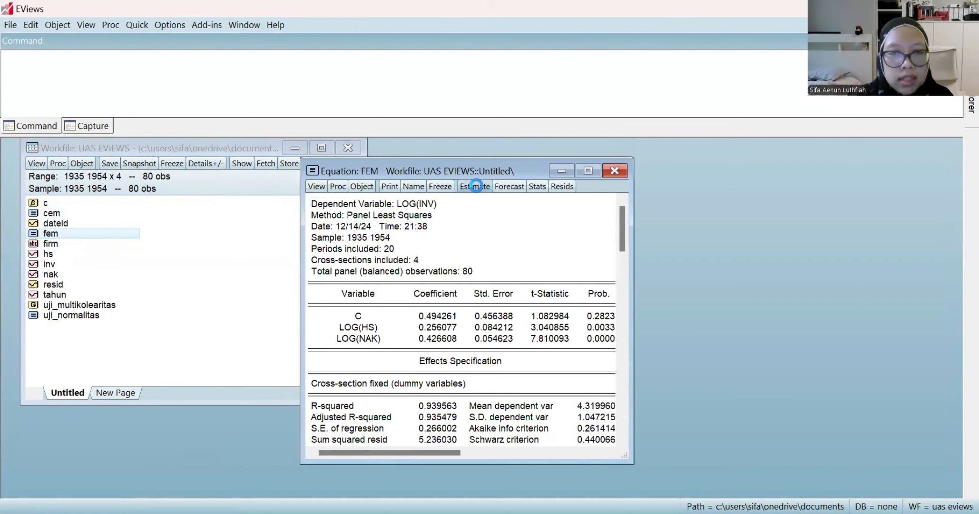
left_click(382, 200)
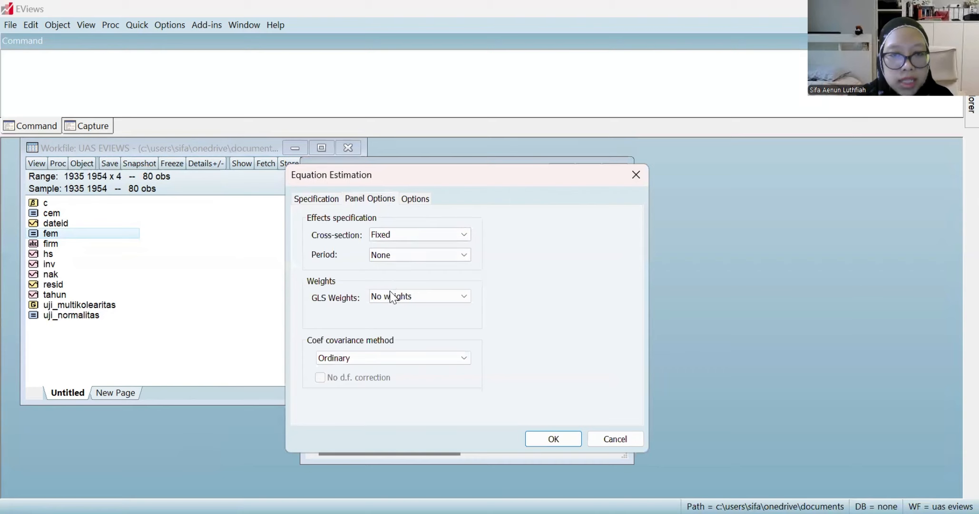
left_click(394, 305)
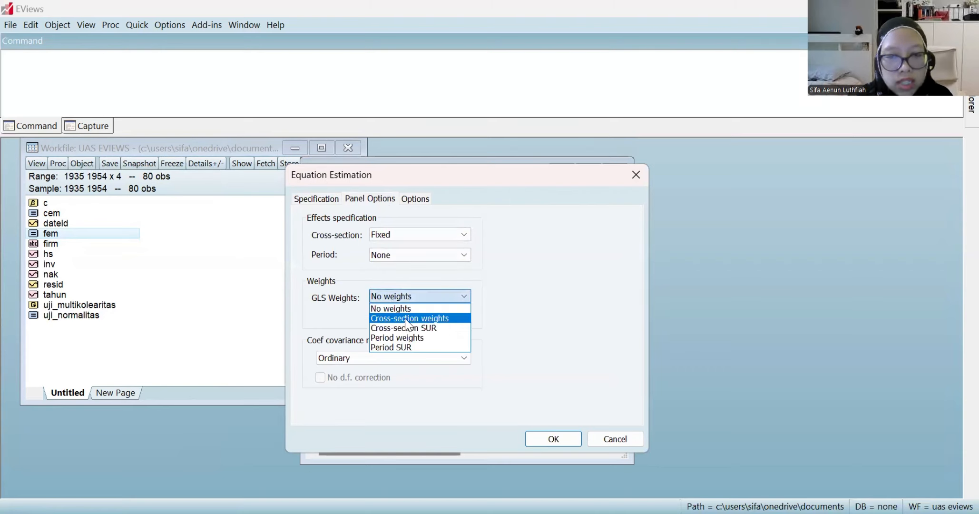
left_click(408, 319)
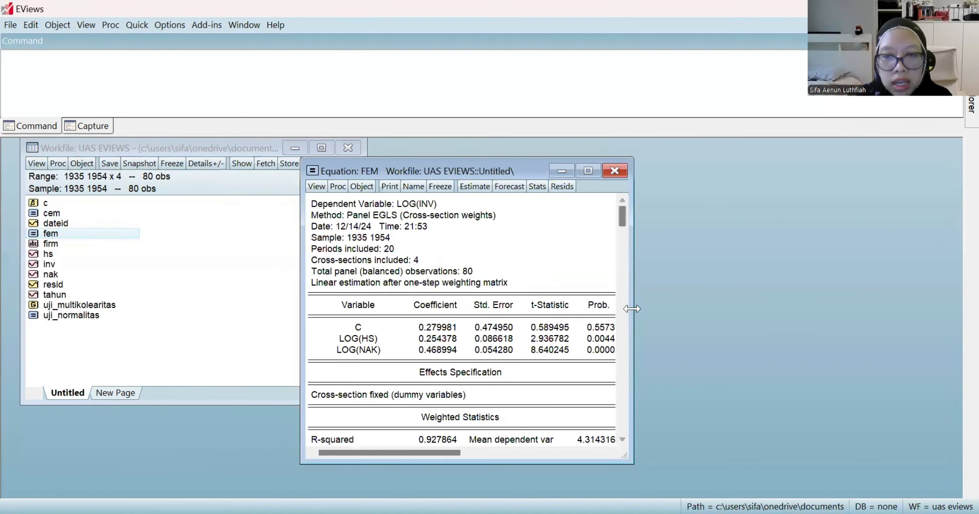
Enlarge the weighted FEM results window and examine the R-squared under Weighted Statistics
left_click_drag(632, 310, 670, 315)
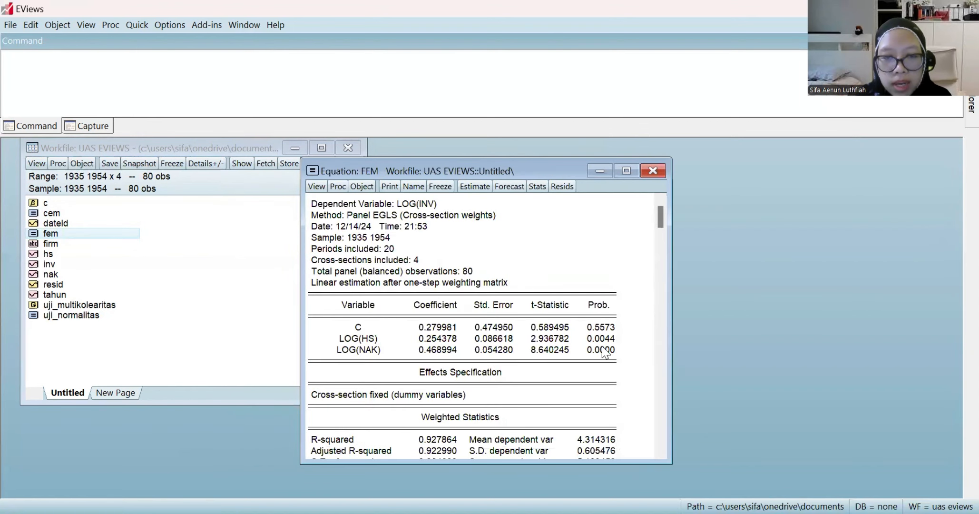
left_click_drag(539, 169, 534, 138)
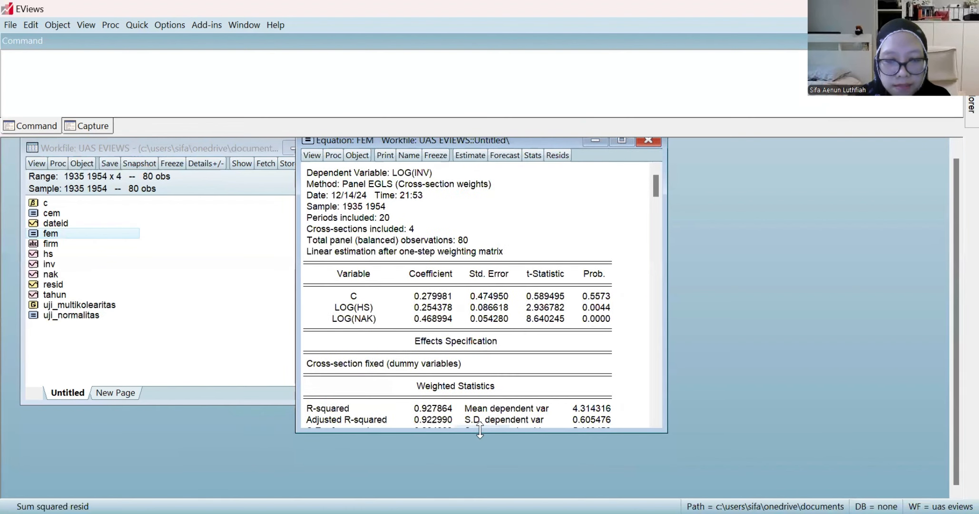
left_click_drag(480, 429, 480, 497)
left_click(621, 140)
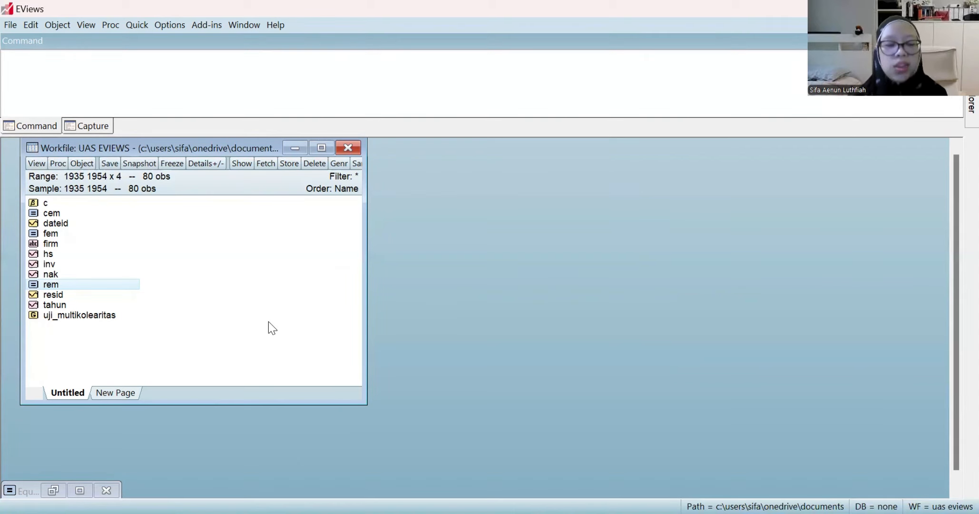
Open the REM equation, re-estimate it with random cross-section effects and ordinary coefficient covariance, and close its window
double_click(86, 284)
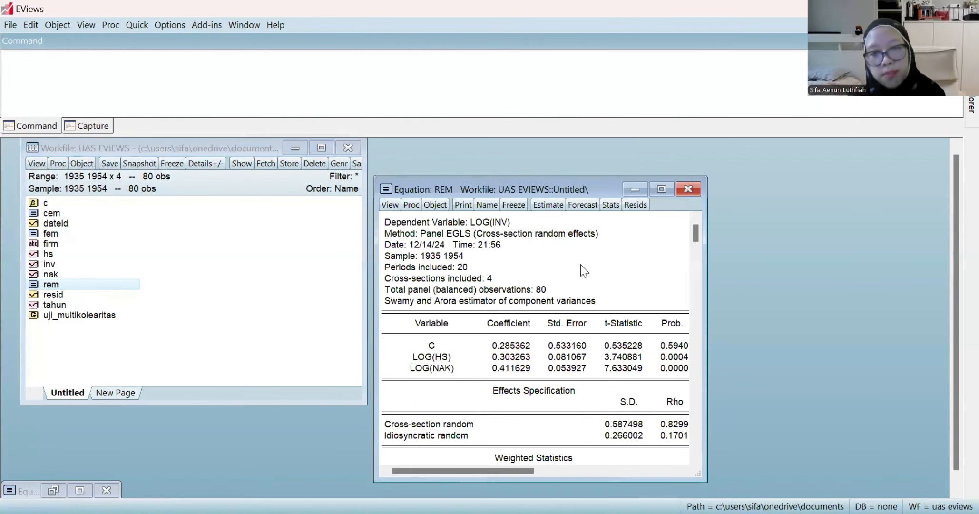
left_click(548, 205)
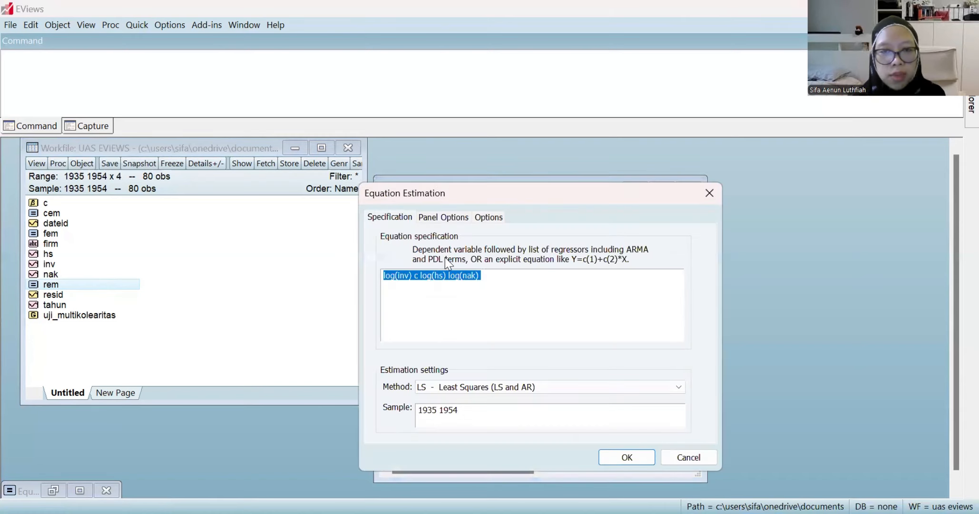
left_click(446, 220)
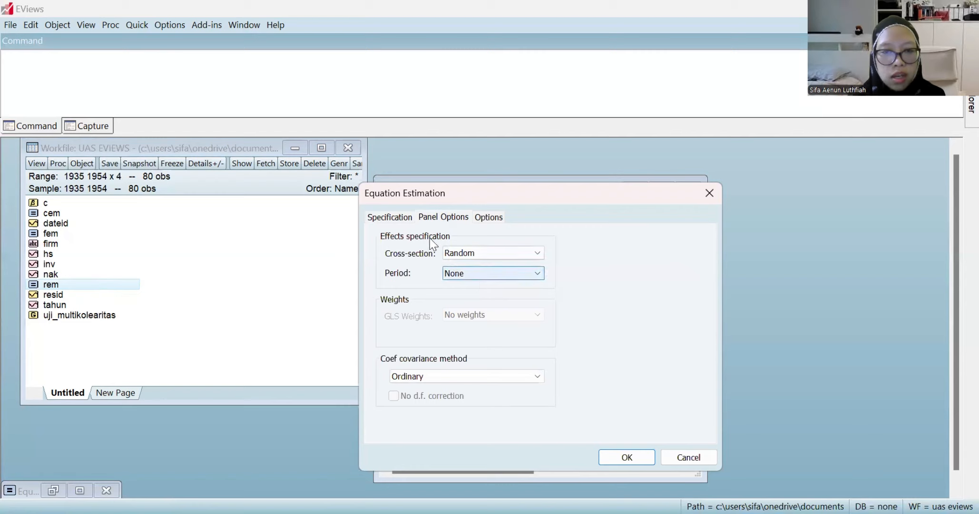
left_click(627, 458)
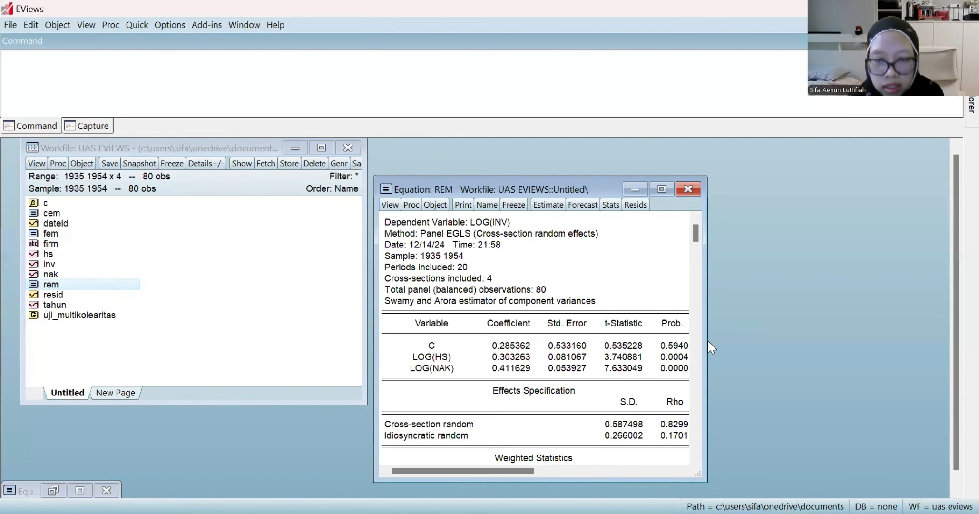
left_click(688, 189)
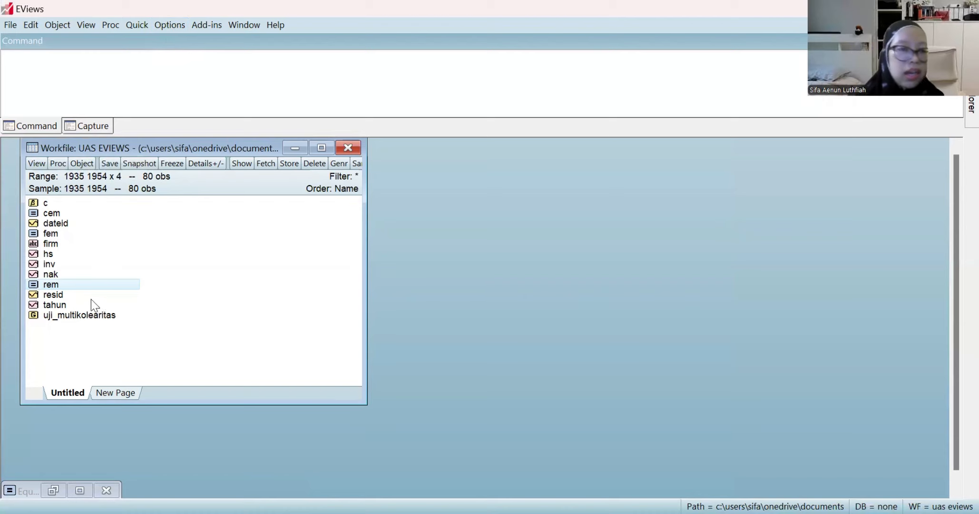
Reopen the REM equation, re-estimate log(inv) c log(hs) log(nak) with random cross-section effects, and check the Durbin-Watson statistic
left_click(83, 287)
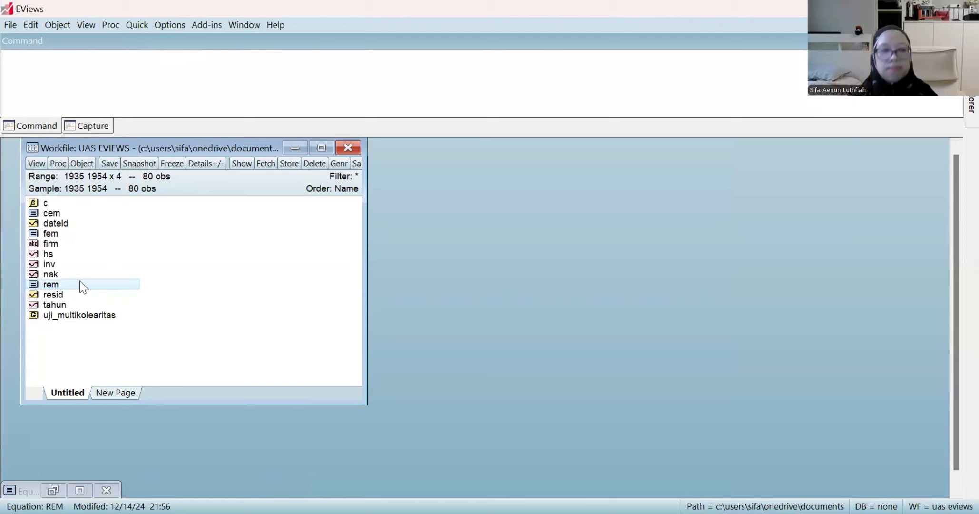
double_click(83, 287)
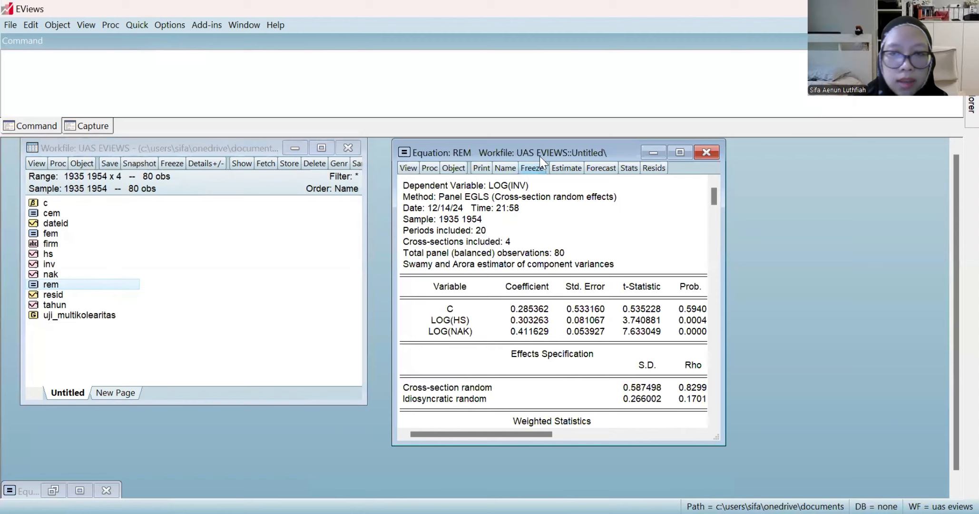
left_click(566, 168)
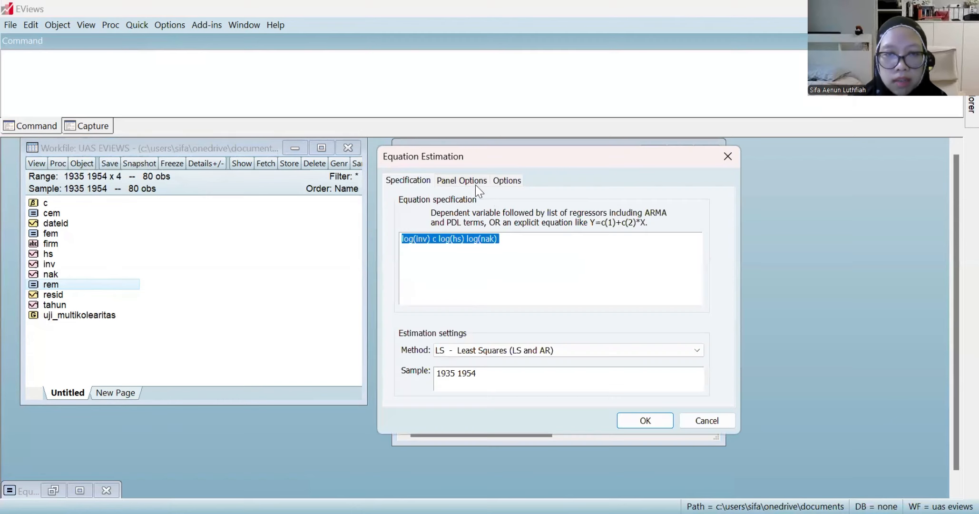
left_click(473, 183)
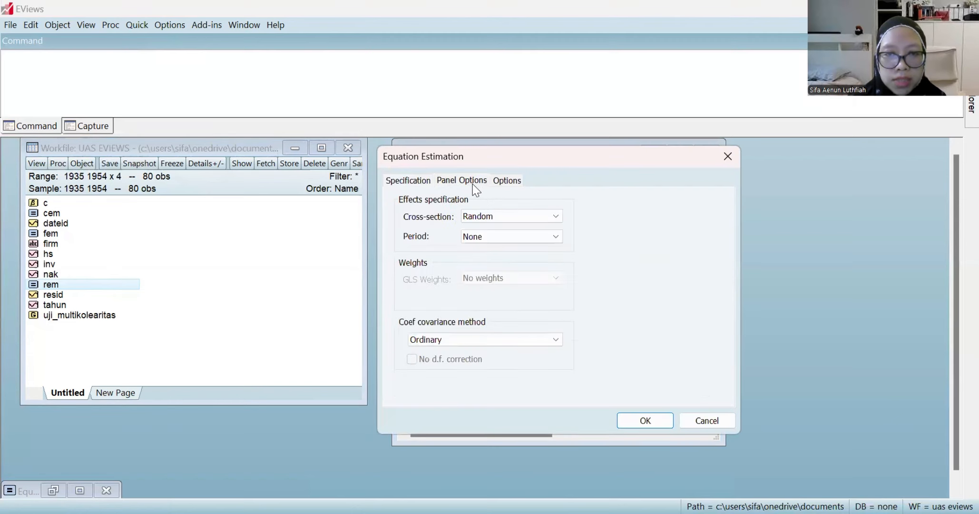
left_click(636, 421)
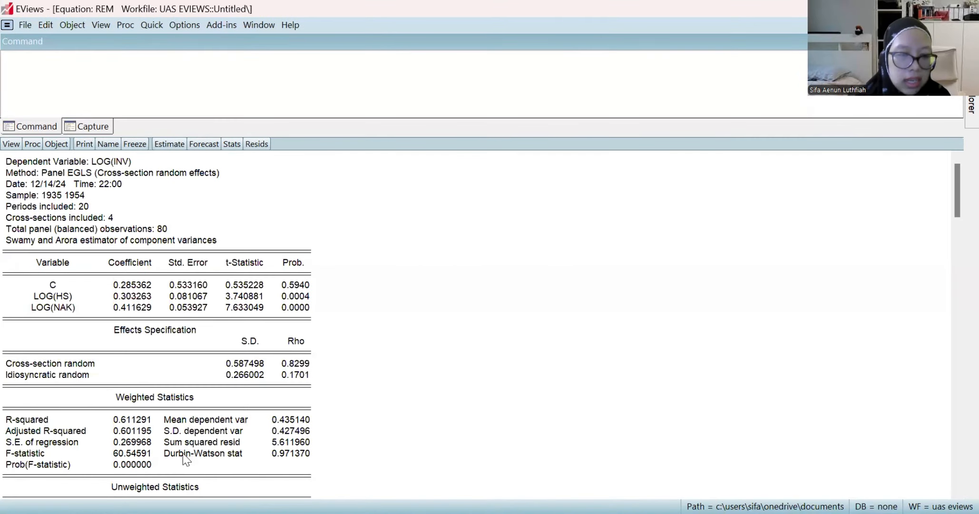
left_click_drag(172, 457, 291, 454)
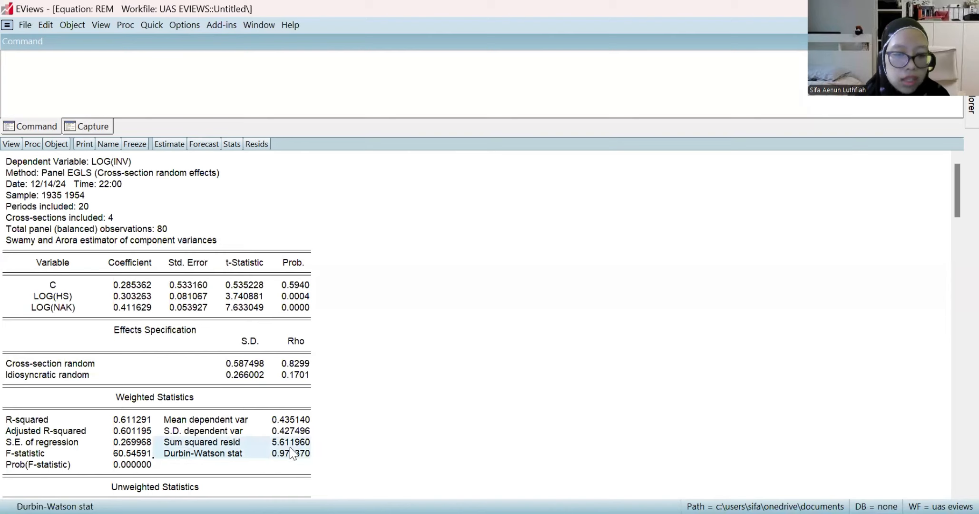